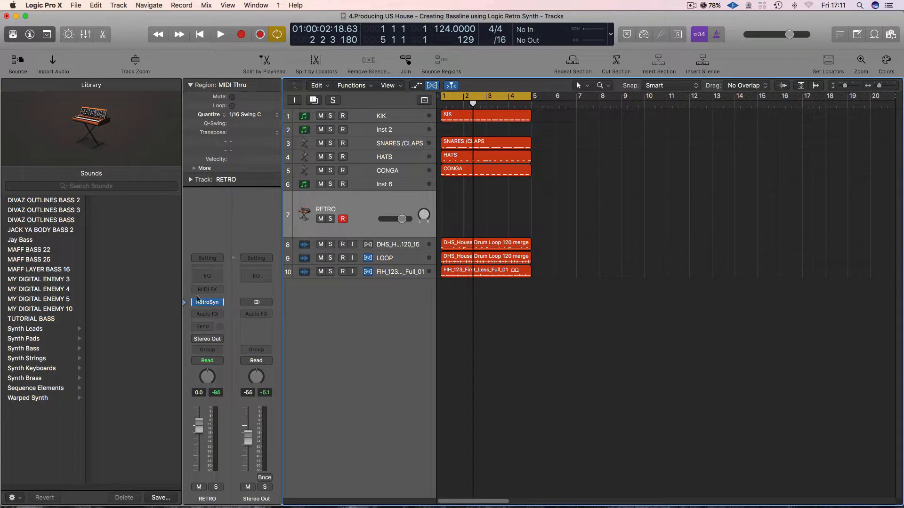
# Open the RETRO track's Retro Synth and look through its Analog, Sync, Table and FM oscillator modes and the wavetable list.
pyautogui.click(207, 302)
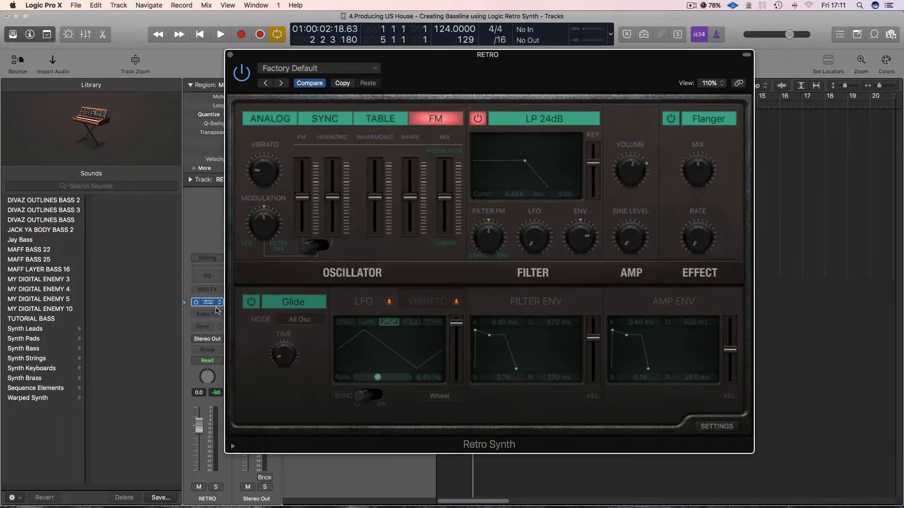
pyautogui.moveTo(342, 54); pyautogui.dragTo(411, 71)
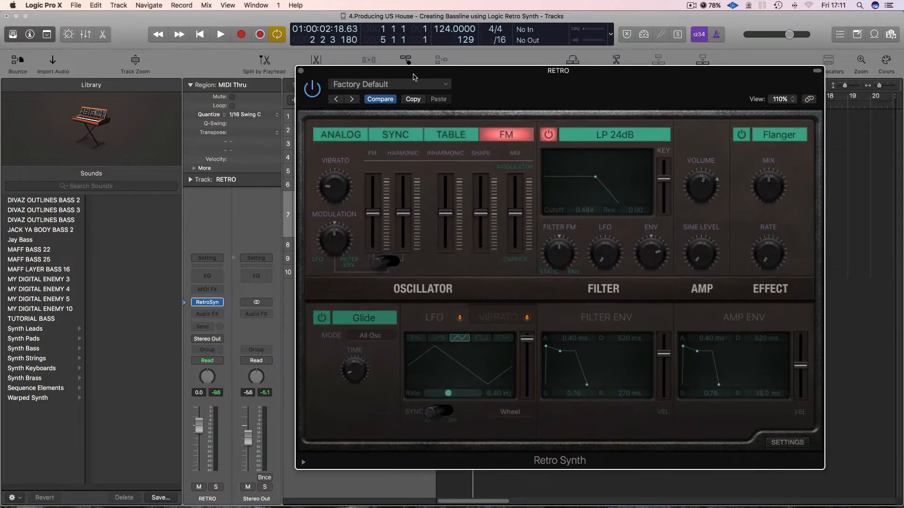
pyautogui.click(347, 136)
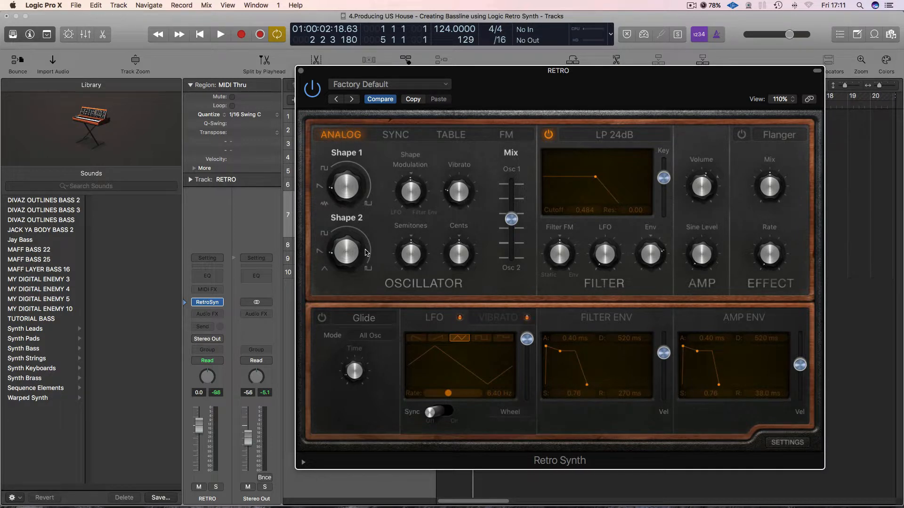
pyautogui.click(394, 138)
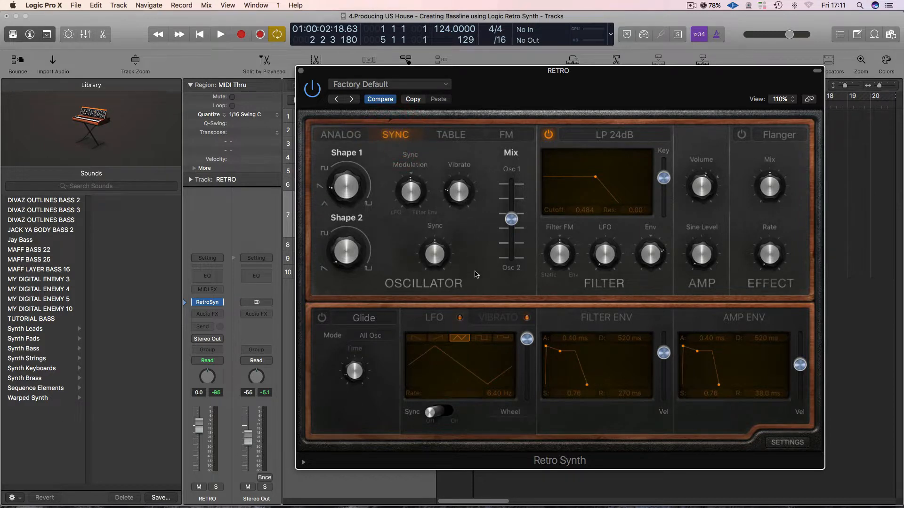
pyautogui.click(453, 137)
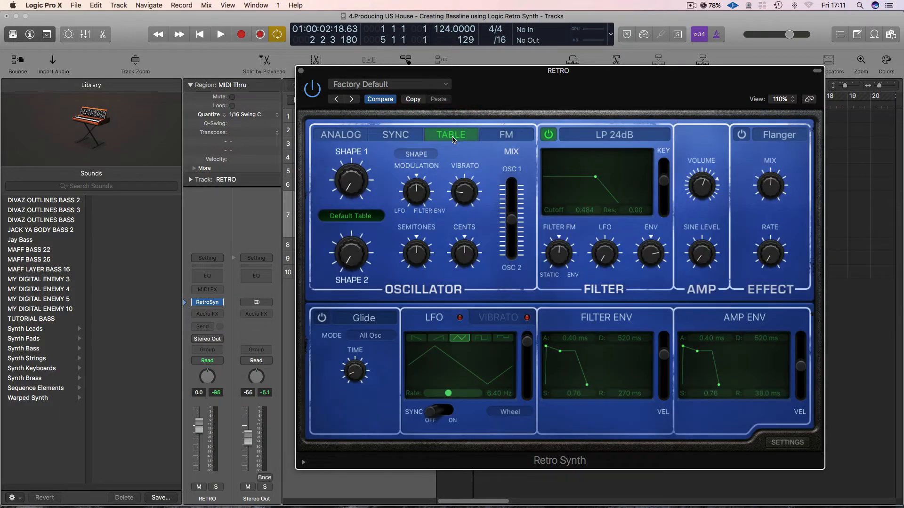
pyautogui.click(370, 217)
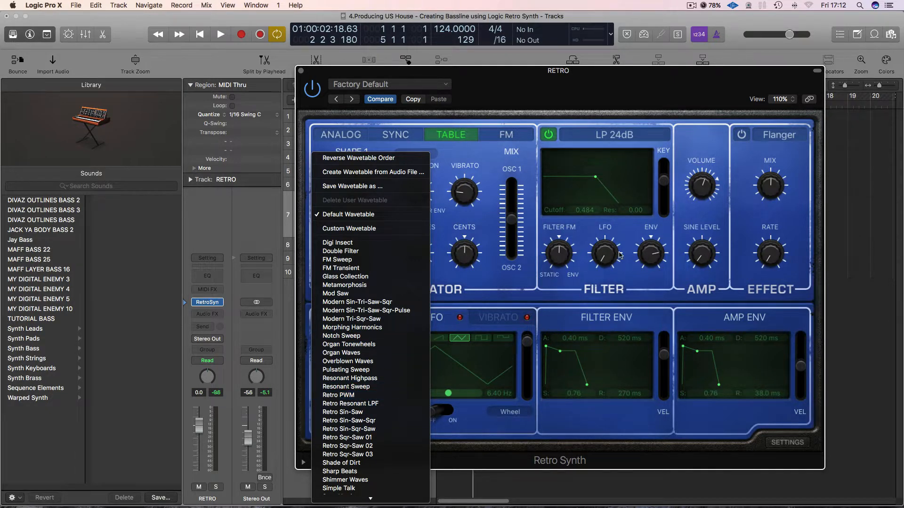
pyautogui.click(570, 247)
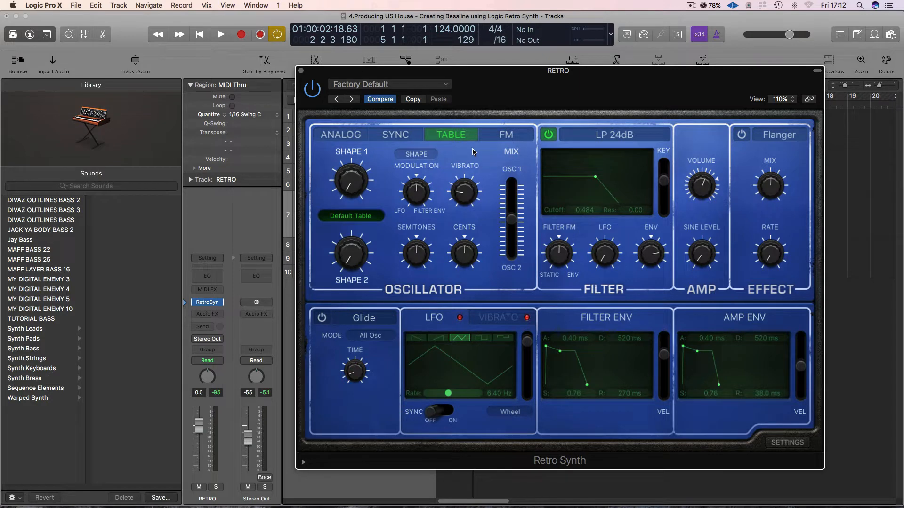
pyautogui.click(500, 137)
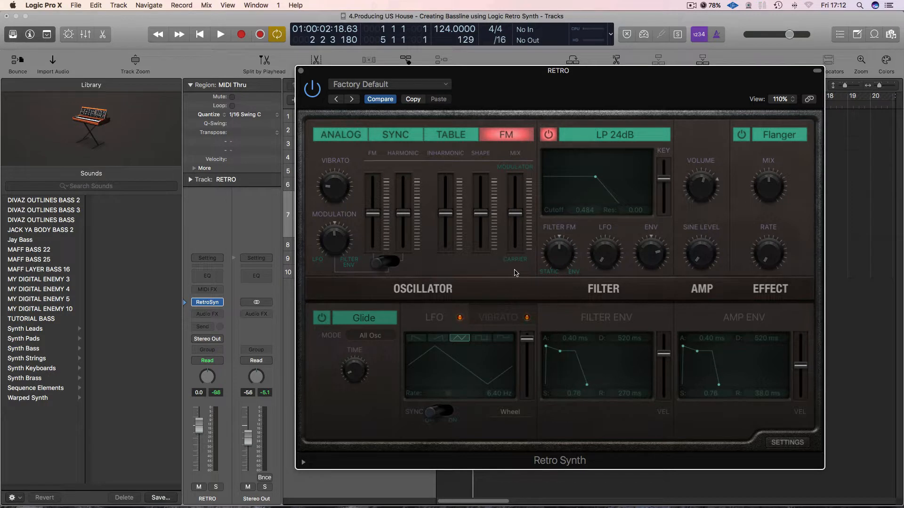
pyautogui.moveTo(505, 83); pyautogui.dragTo(479, 81)
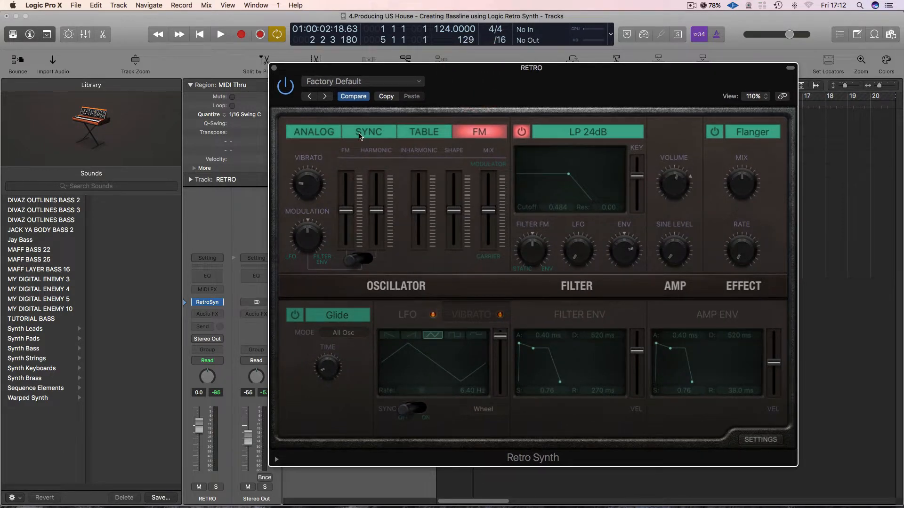
# Switch the Retro Synth oscillator to Table mode and load the FM Sweep wavetable.
pyautogui.click(419, 136)
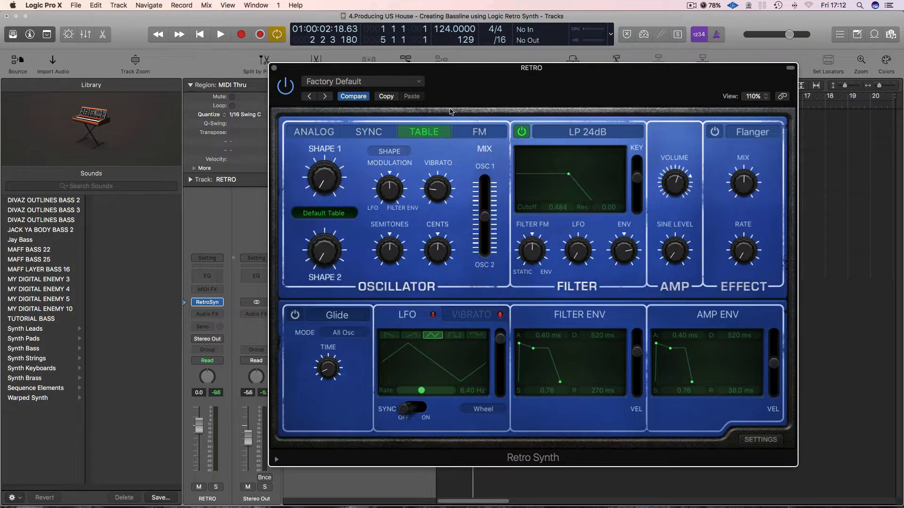
pyautogui.moveTo(462, 74); pyautogui.dragTo(440, 66)
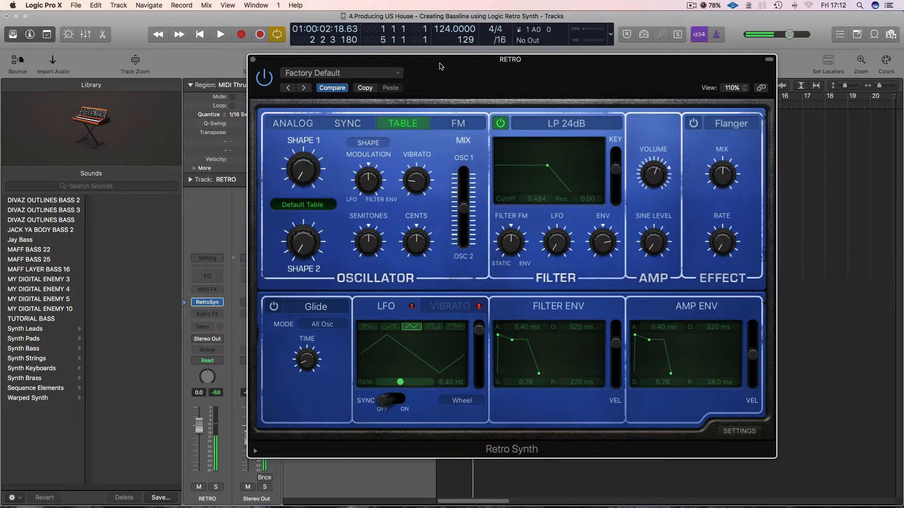
pyautogui.moveTo(437, 64); pyautogui.dragTo(469, 63)
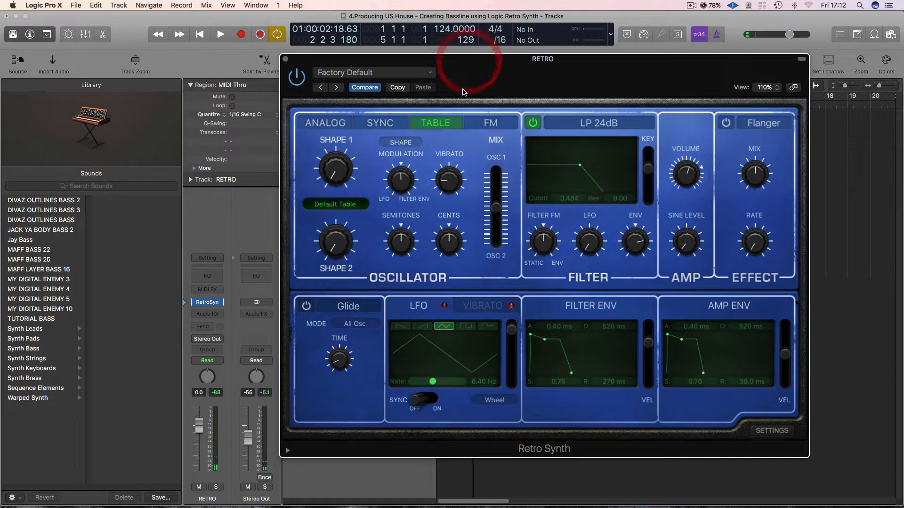
pyautogui.click(346, 206)
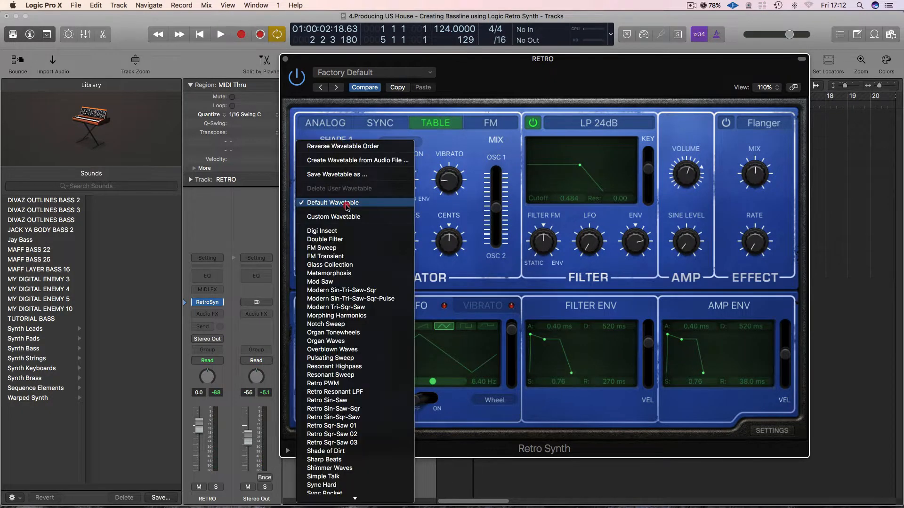
pyautogui.click(346, 249)
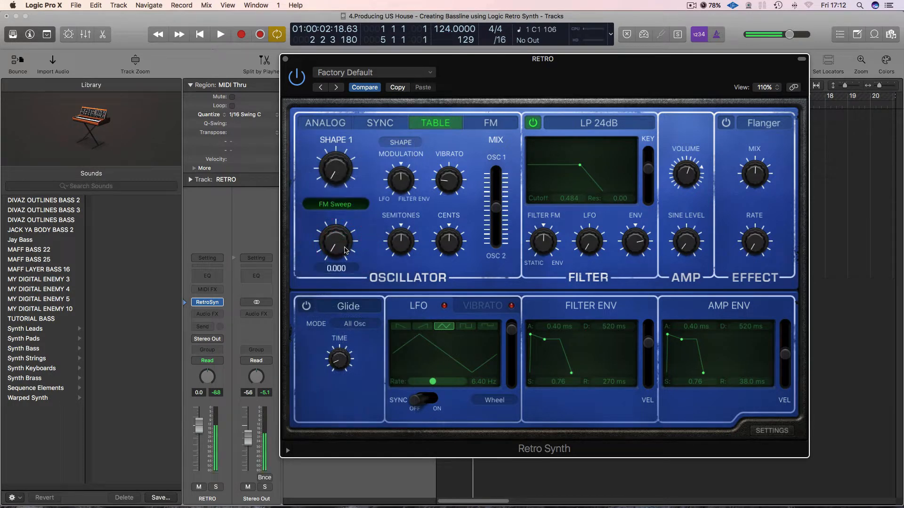
# Audition other wavetables, including Organ Tonewheels and Organ Waves, and return to FM Sweep.
pyautogui.click(350, 208)
pyautogui.click(348, 233)
pyautogui.click(347, 205)
pyautogui.click(341, 251)
pyautogui.click(346, 205)
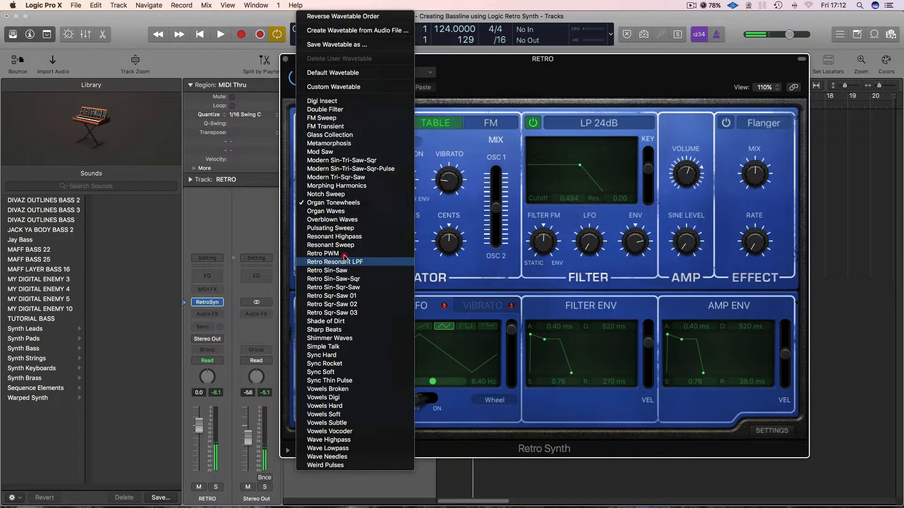
pyautogui.click(335, 210)
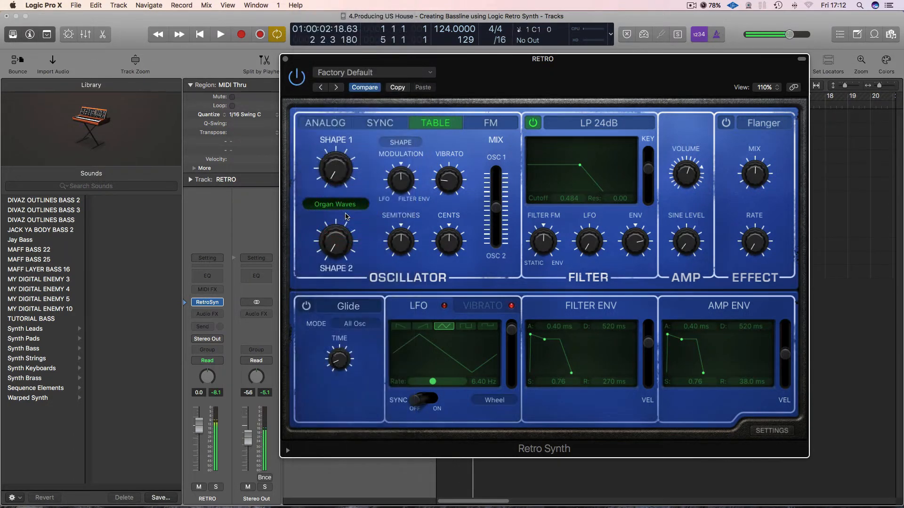
pyautogui.click(349, 205)
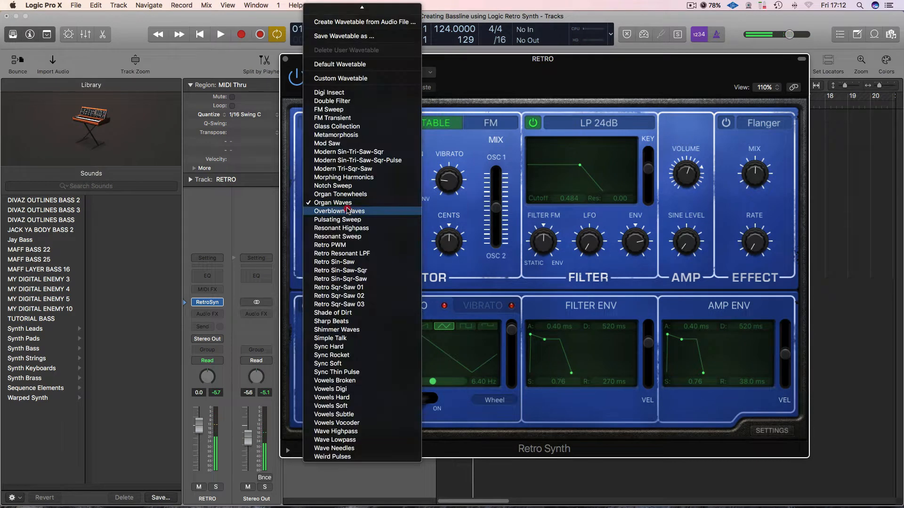
pyautogui.click(360, 109)
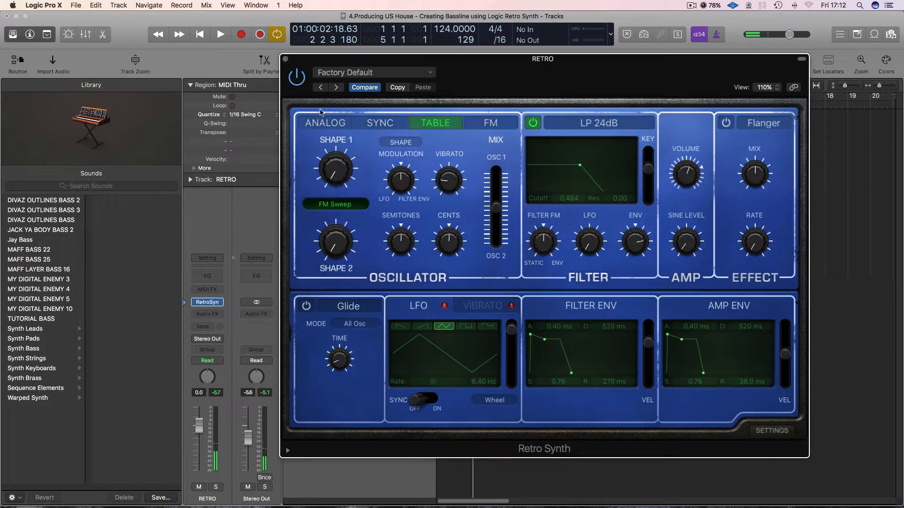
# Look at the Analog and Sync oscillator modes again and return to Table mode.
pyautogui.click(331, 122)
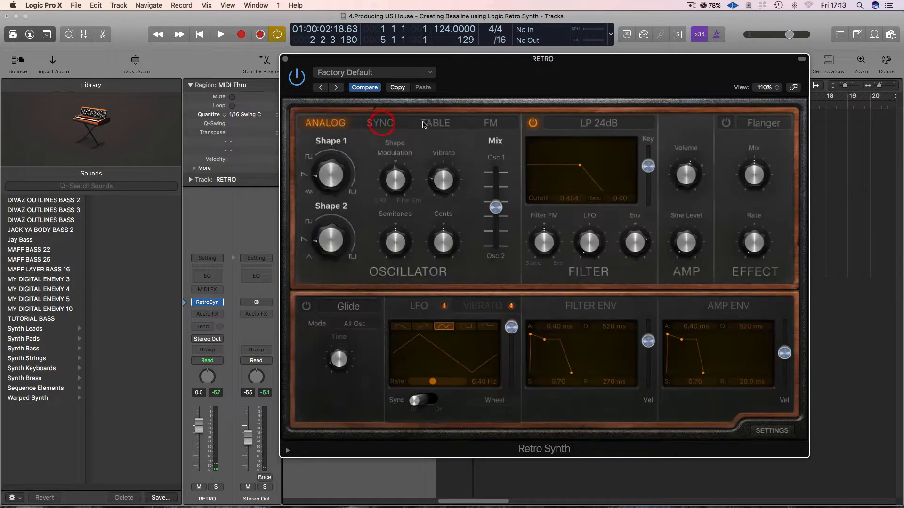
pyautogui.click(380, 123)
pyautogui.click(436, 123)
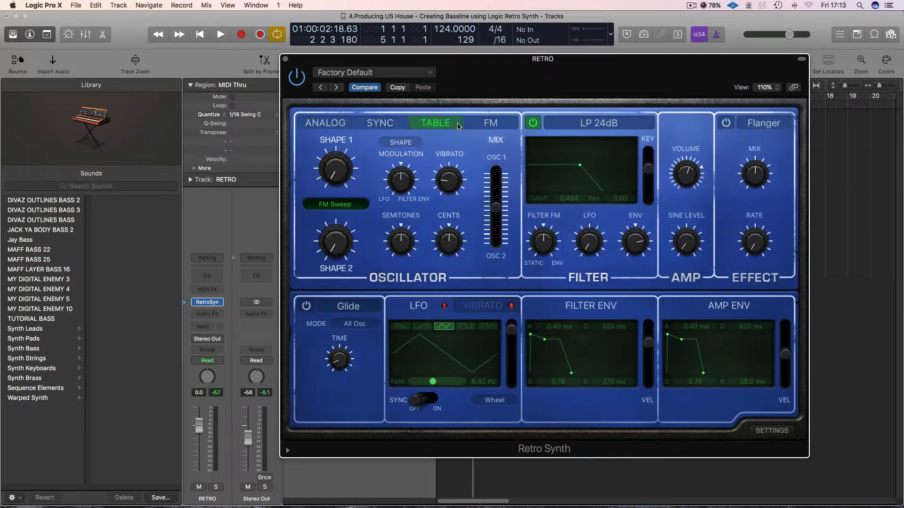
# Set the filter cutoff to 0.532, raise the Filter FM and envelope amounts slightly, and set the amp's sine level to 0.01.
pyautogui.moveTo(579, 171)
pyautogui.mouseDown()
pyautogui.moveTo(534, 157)
pyautogui.moveTo(584, 174)
pyautogui.mouseUp()
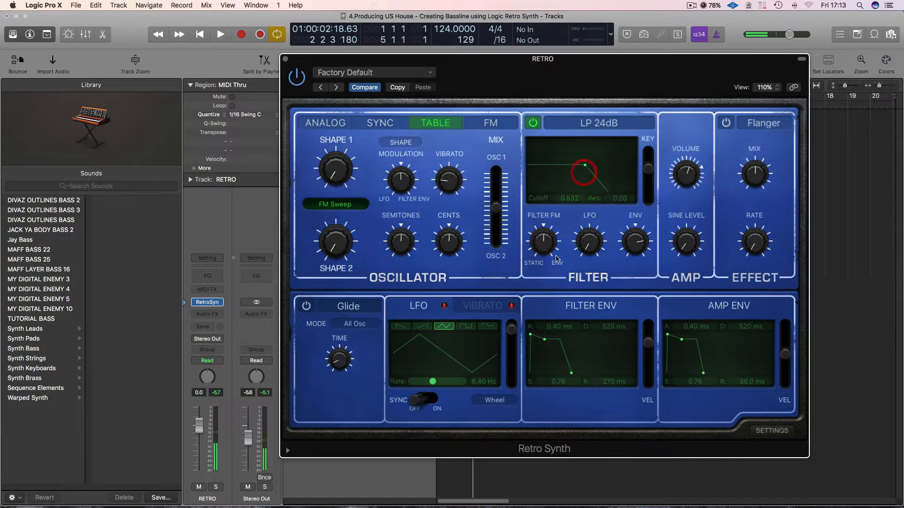
pyautogui.moveTo(545, 242)
pyautogui.moveTo(545, 242); pyautogui.dragTo(631, 363)
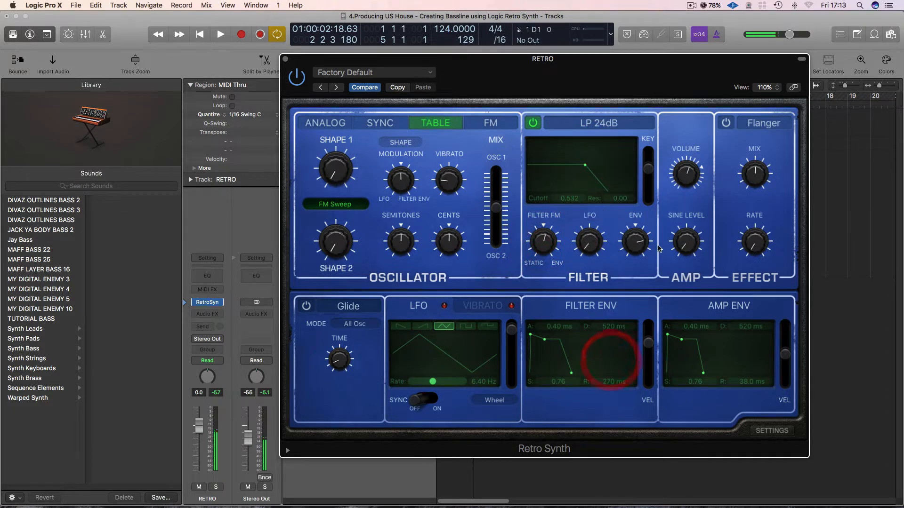
pyautogui.moveTo(604, 285); pyautogui.dragTo(603, 285)
pyautogui.moveTo(634, 245)
pyautogui.mouseDown()
pyautogui.moveTo(633, 283)
pyautogui.moveTo(635, 242)
pyautogui.mouseUp()
pyautogui.moveTo(689, 246); pyautogui.dragTo(684, 273)
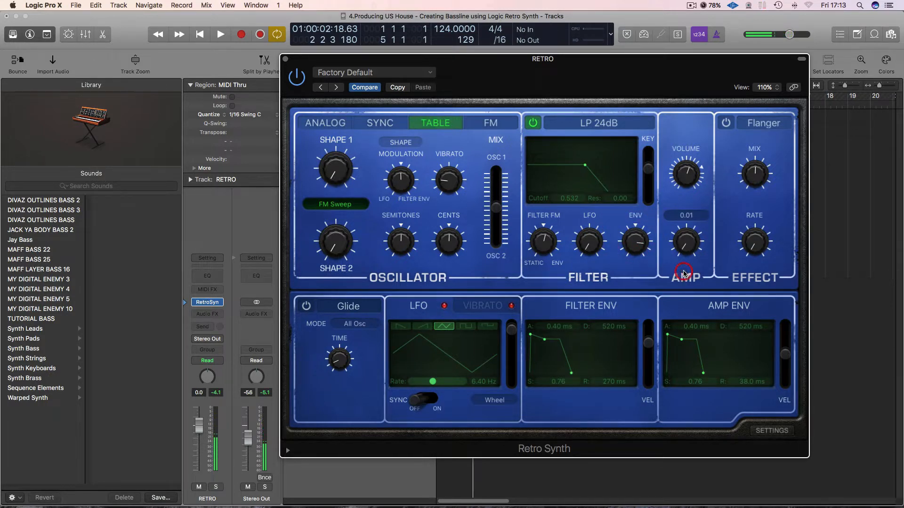
# Try the Flanger effect with a small mix adjustment and switch it off again.
pyautogui.click(729, 126)
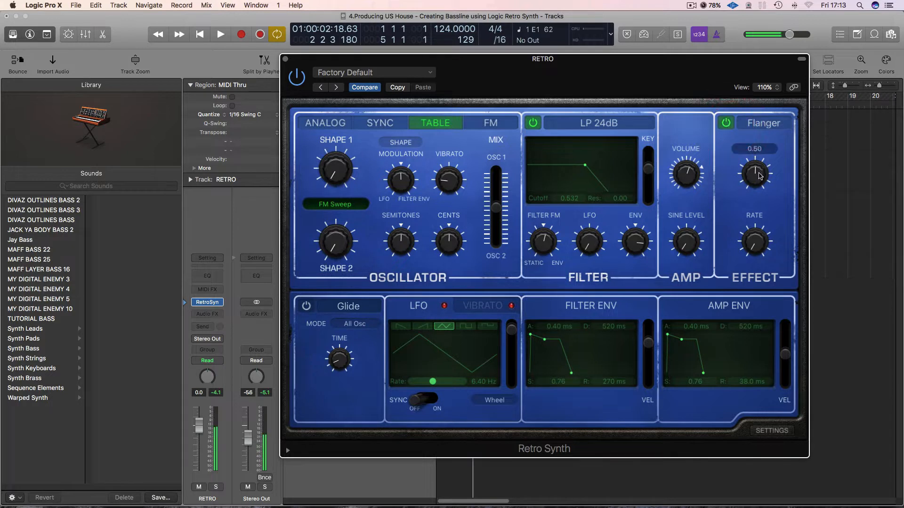
pyautogui.moveTo(755, 164)
pyautogui.mouseDown()
pyautogui.moveTo(756, 129)
pyautogui.moveTo(756, 170)
pyautogui.mouseUp()
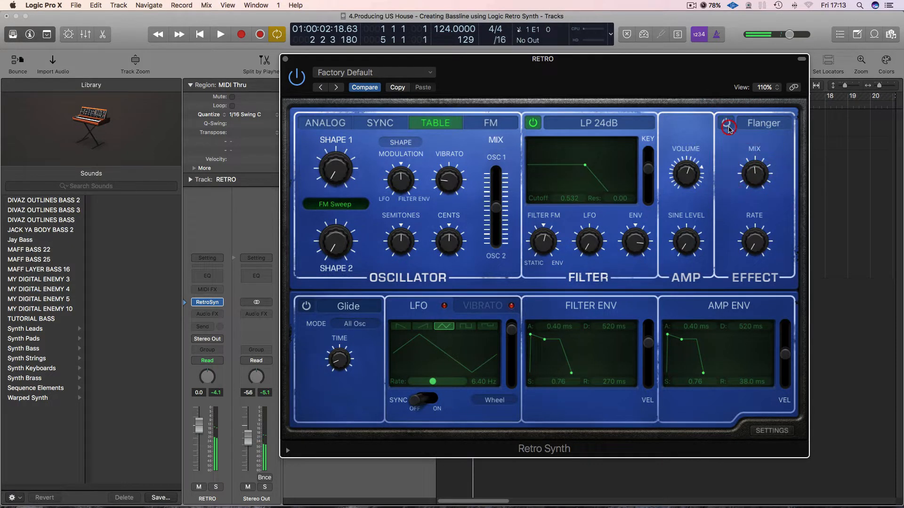
pyautogui.click(726, 123)
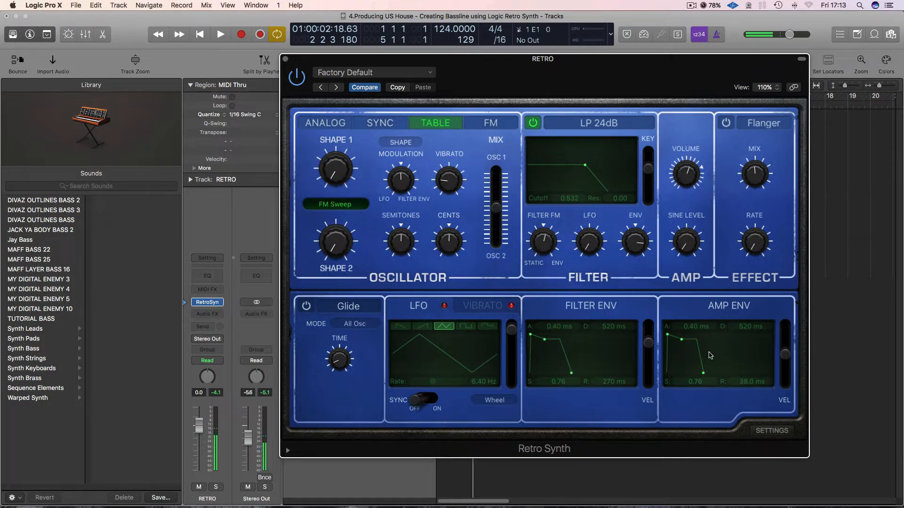
# Set the amp envelope to 0.00 ms attack and 180 ms release, and the filter envelope's attack to 0.00 ms.
pyautogui.moveTo(668, 335); pyautogui.dragTo(701, 342)
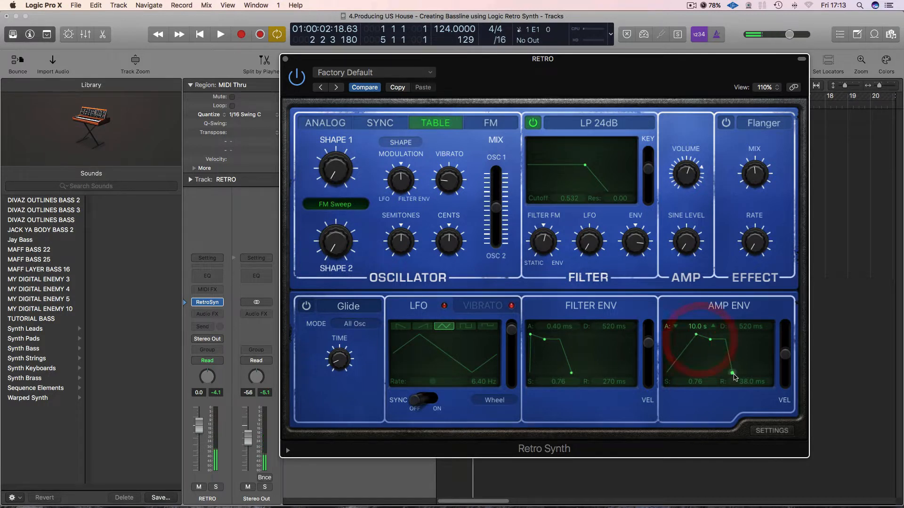
pyautogui.moveTo(732, 373)
pyautogui.mouseDown()
pyautogui.moveTo(749, 377)
pyautogui.moveTo(735, 373)
pyautogui.mouseUp()
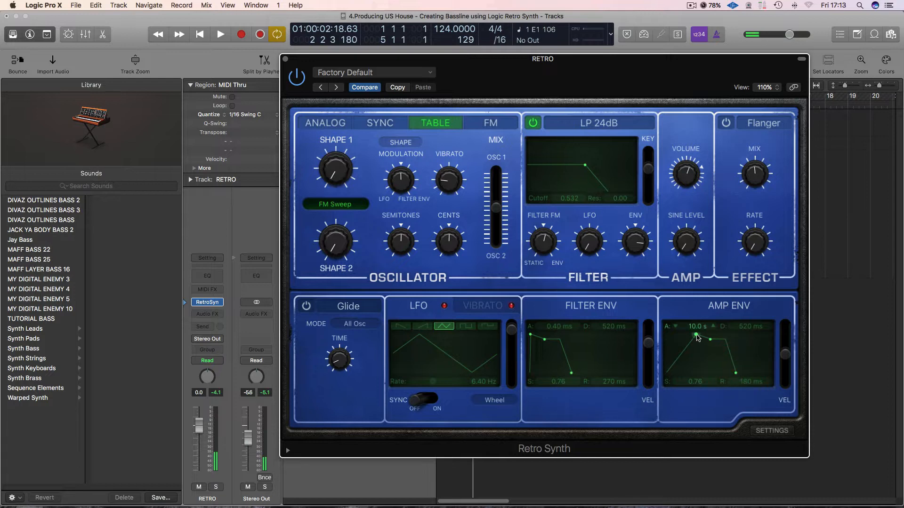
pyautogui.moveTo(695, 335); pyautogui.dragTo(664, 337)
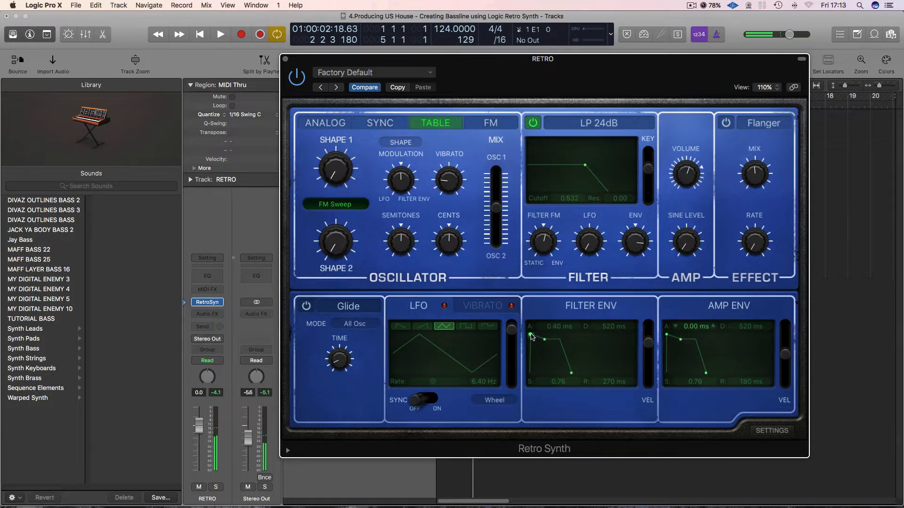
pyautogui.moveTo(530, 335); pyautogui.dragTo(561, 362)
# Lower the oscillator's semitones and shift the oscillator mix fully to Osc 1.
pyautogui.moveTo(401, 242); pyautogui.dragTo(404, 302)
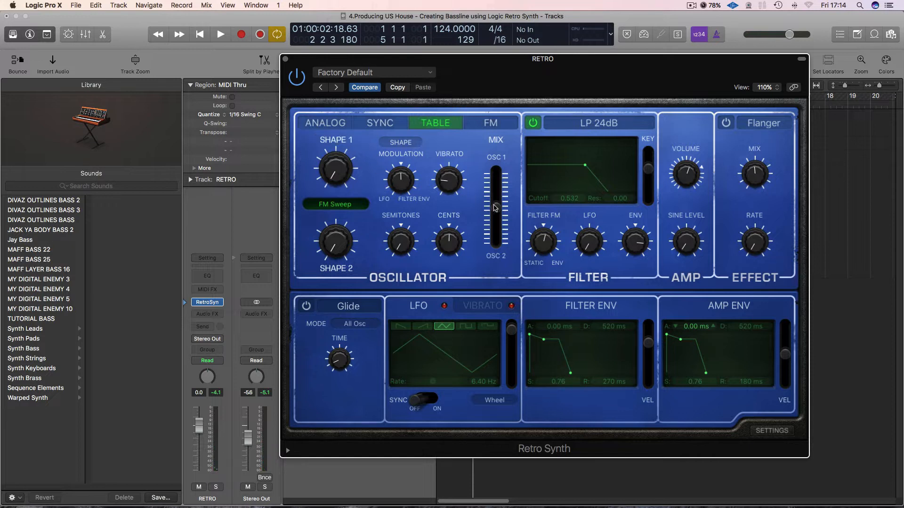
pyautogui.moveTo(496, 207); pyautogui.dragTo(497, 163)
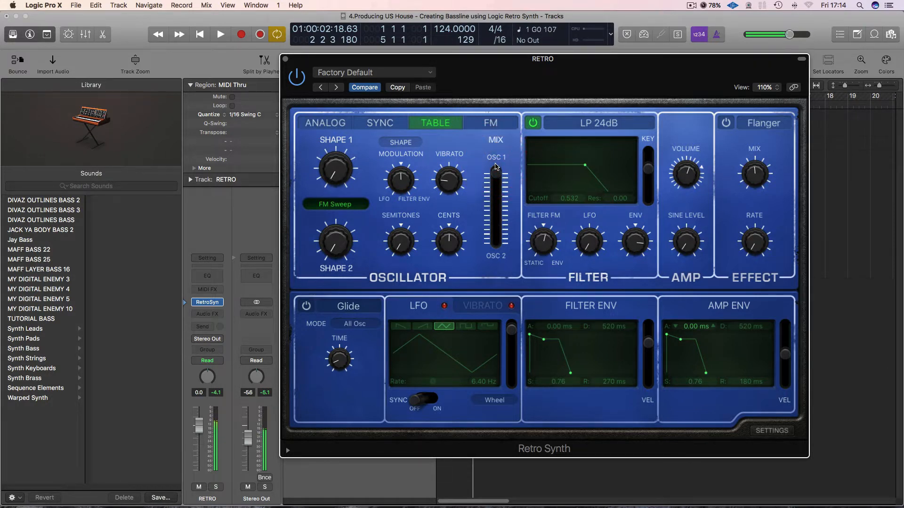
pyautogui.moveTo(496, 166); pyautogui.dragTo(496, 176)
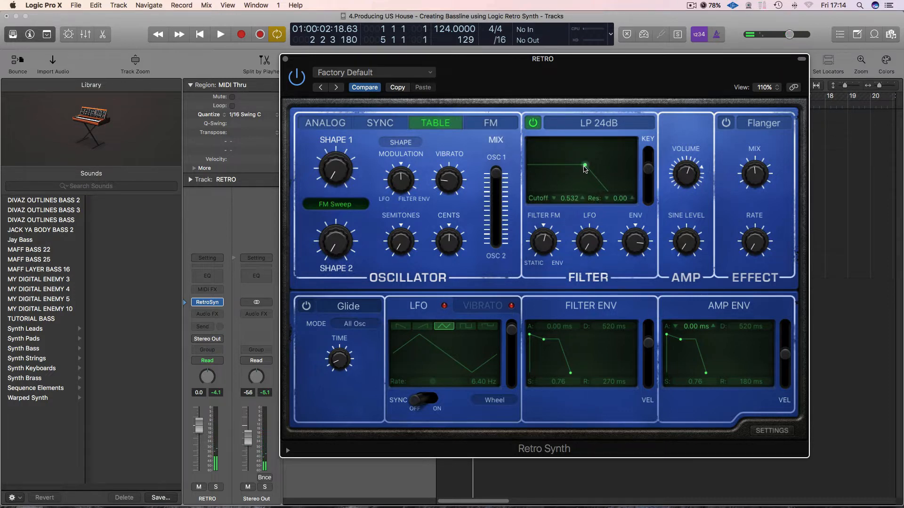
# Lower the filter cutoff to 0.412 with resonance at 0.00, and reduce the filter's envelope amount.
pyautogui.moveTo(584, 168); pyautogui.dragTo(574, 168)
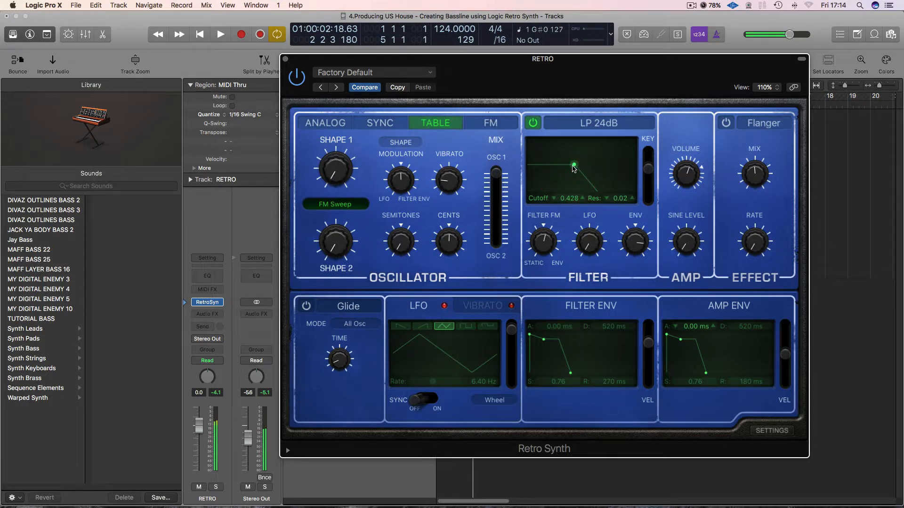
pyautogui.moveTo(574, 168); pyautogui.dragTo(572, 170)
pyautogui.moveTo(629, 249)
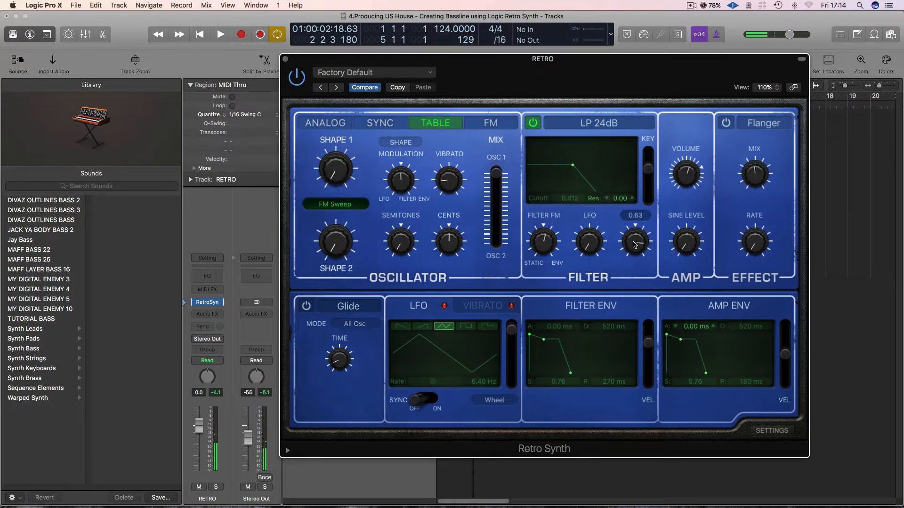
pyautogui.moveTo(634, 245)
pyautogui.mouseDown()
pyautogui.moveTo(634, 281)
pyautogui.moveTo(633, 250)
pyautogui.moveTo(631, 266)
pyautogui.mouseUp()
pyautogui.click(630, 264)
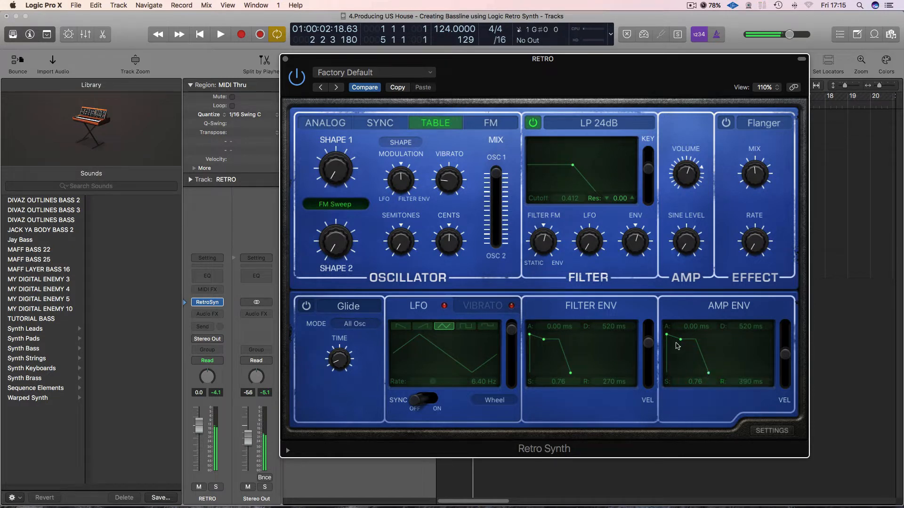
# Set the amp envelope to 800 ms decay and 0.85 sustain, and the filter envelope to 2.90 ms attack and 620 ms release.
pyautogui.moveTo(679, 342); pyautogui.dragTo(681, 339)
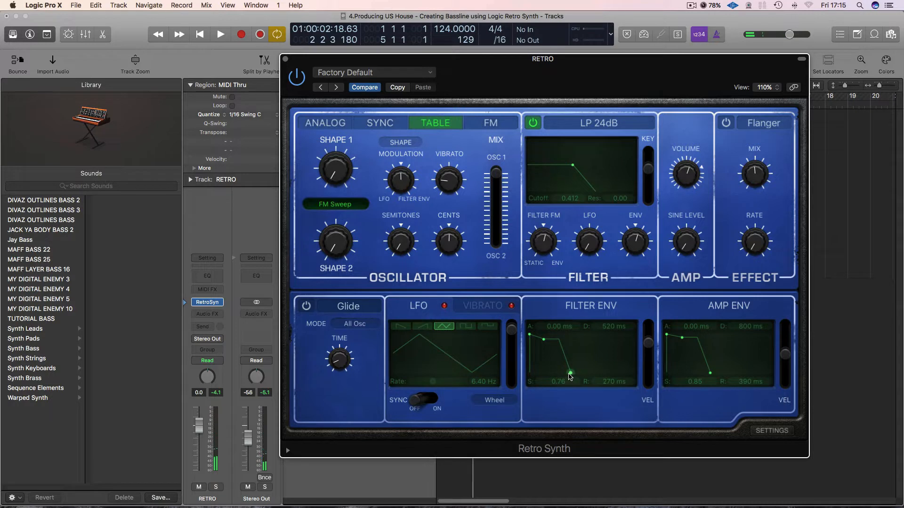
pyautogui.moveTo(570, 376); pyautogui.dragTo(575, 377)
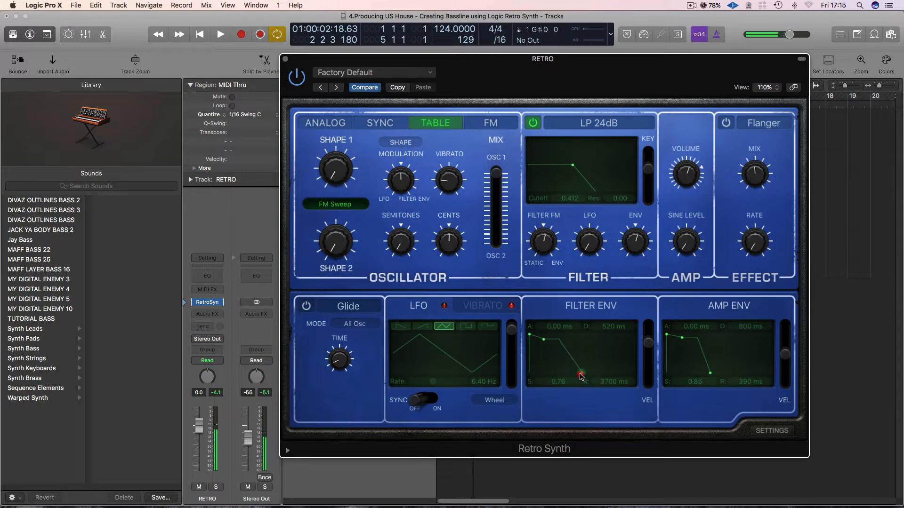
pyautogui.moveTo(532, 337); pyautogui.dragTo(539, 340)
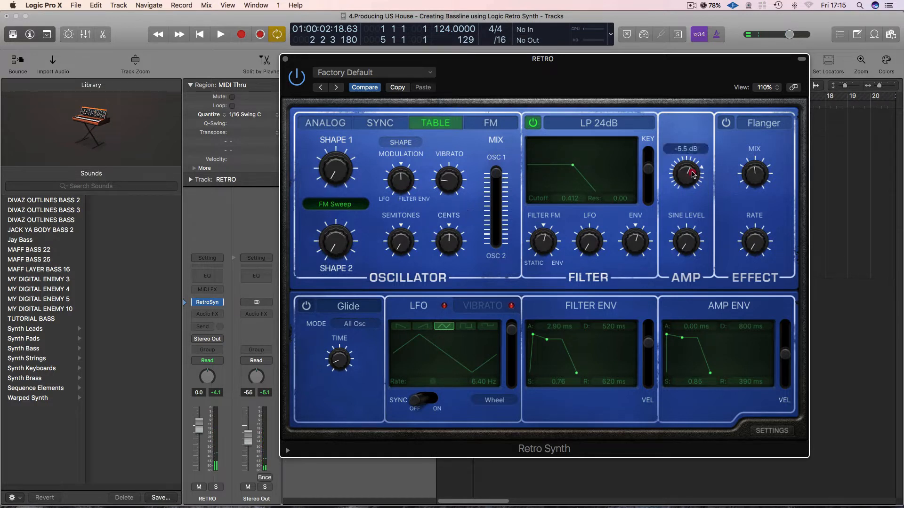
pyautogui.moveTo(317, 63); pyautogui.dragTo(299, 75)
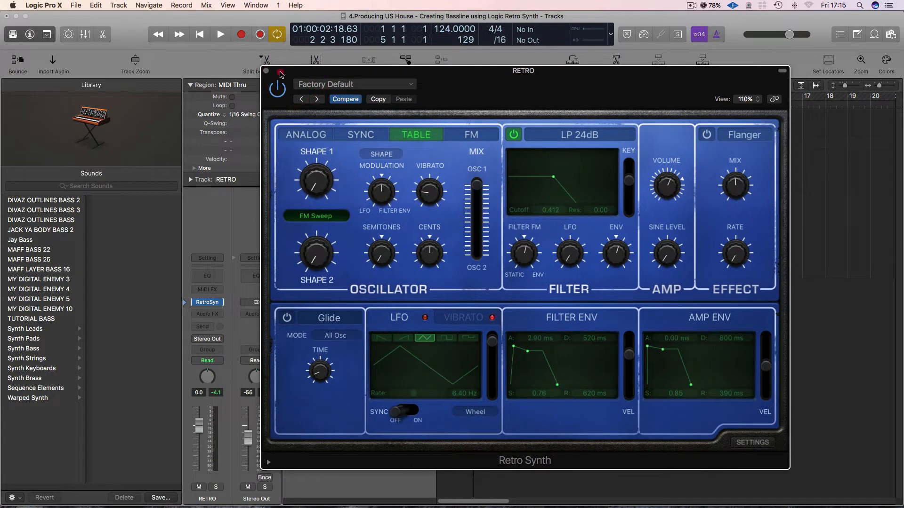
pyautogui.click(280, 74)
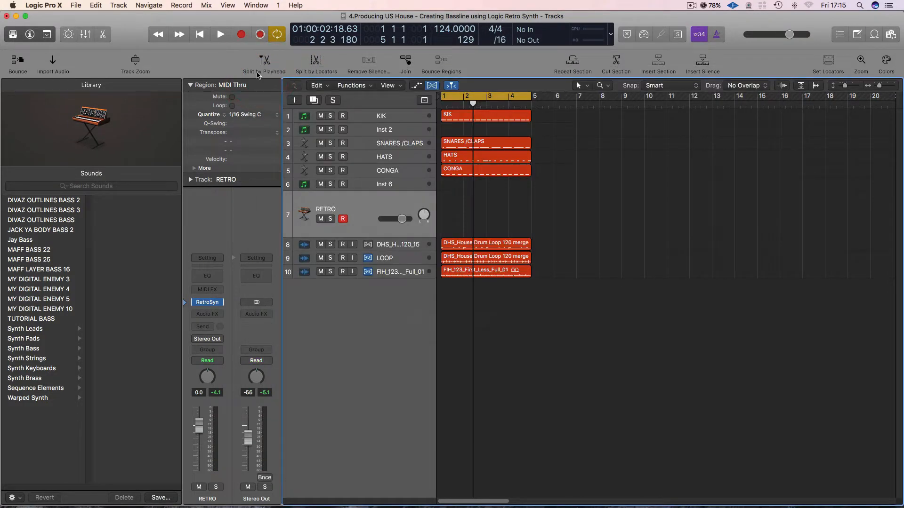
# Return the playhead to the project start and shorten the synth's amp envelope release to 110 ms.
pyautogui.press('Return')
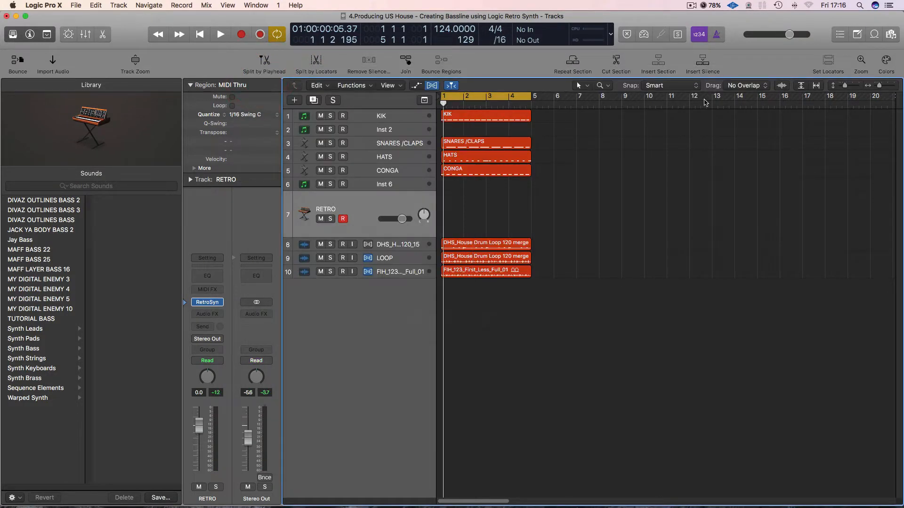
pyautogui.click(208, 302)
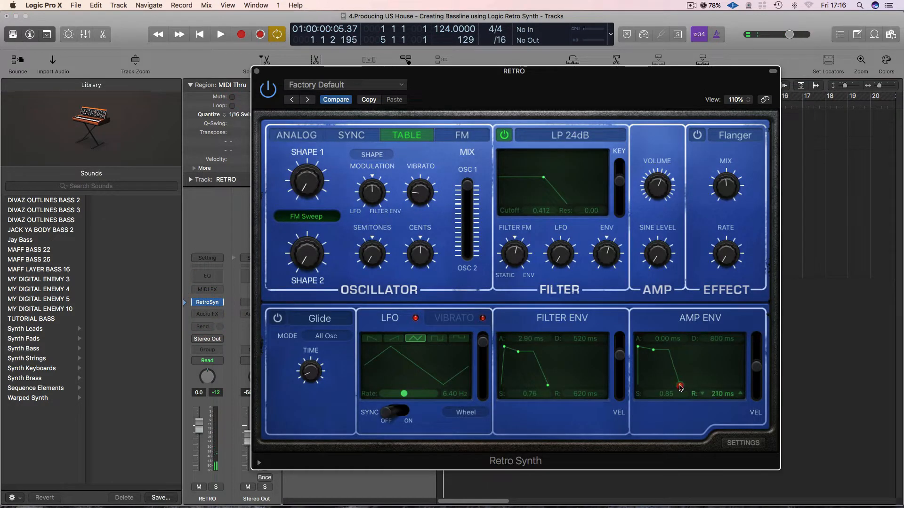
pyautogui.moveTo(679, 386); pyautogui.dragTo(679, 386)
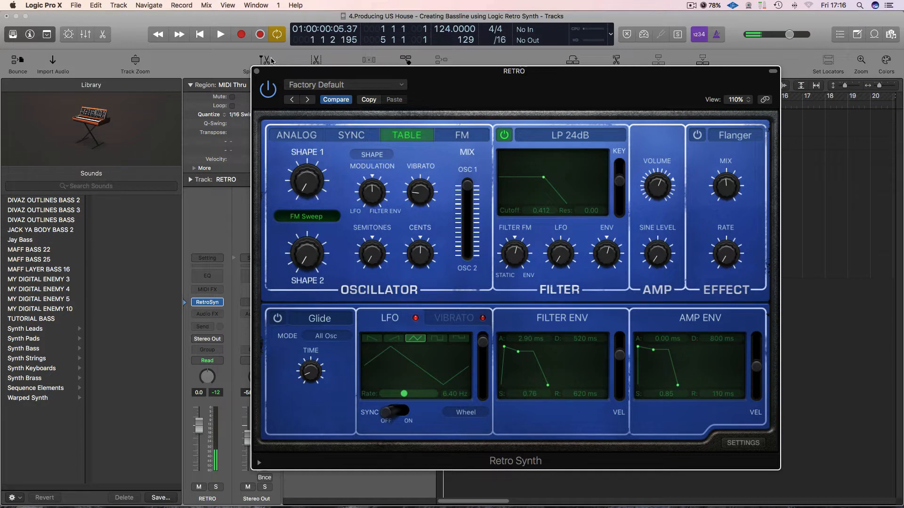
pyautogui.click(256, 71)
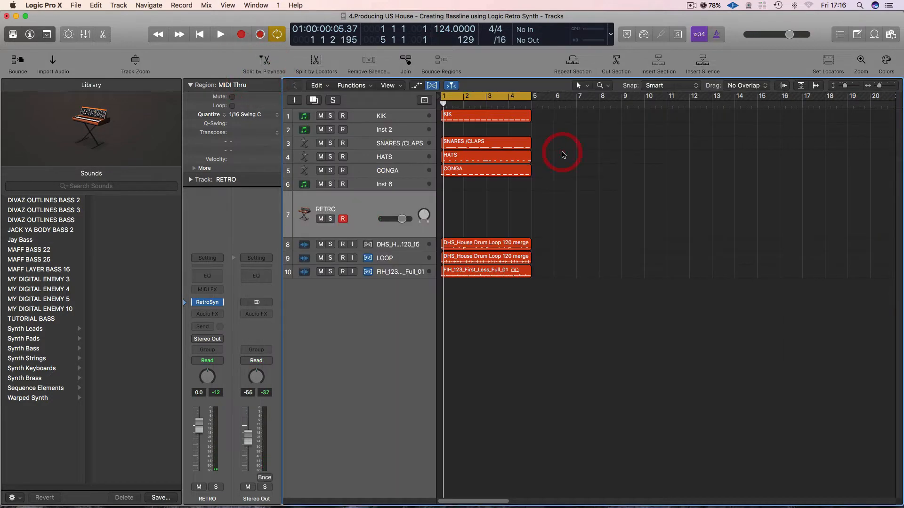
# Rehearse over the drum loop and record a four-bar bassline on the RETRO track.
pyautogui.press('space')
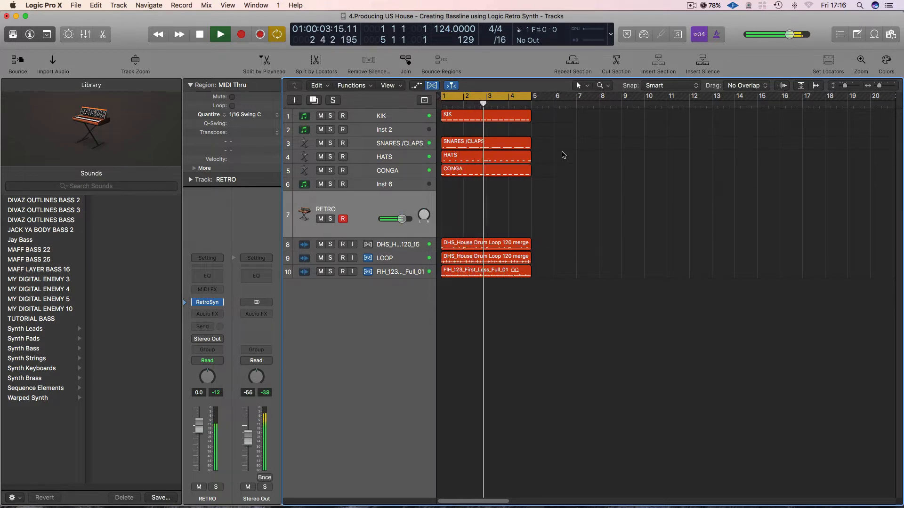
pyautogui.press('space')
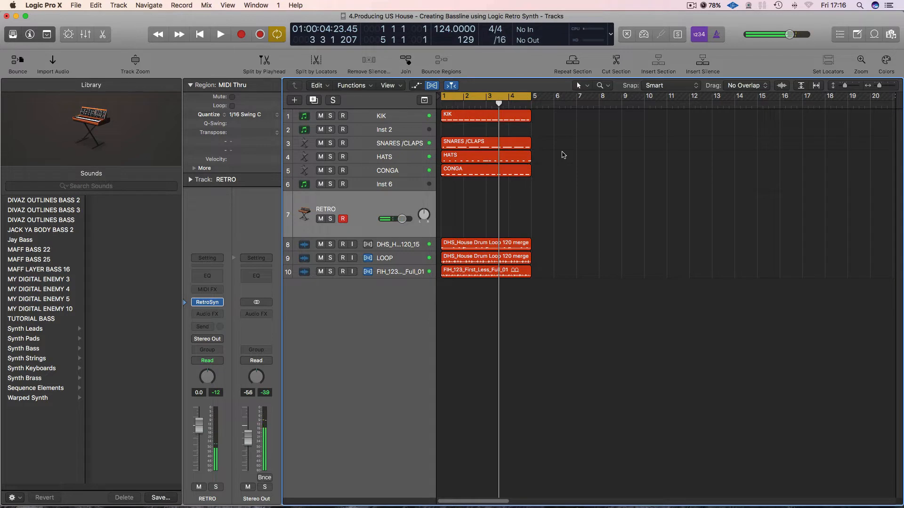
pyautogui.press('r')
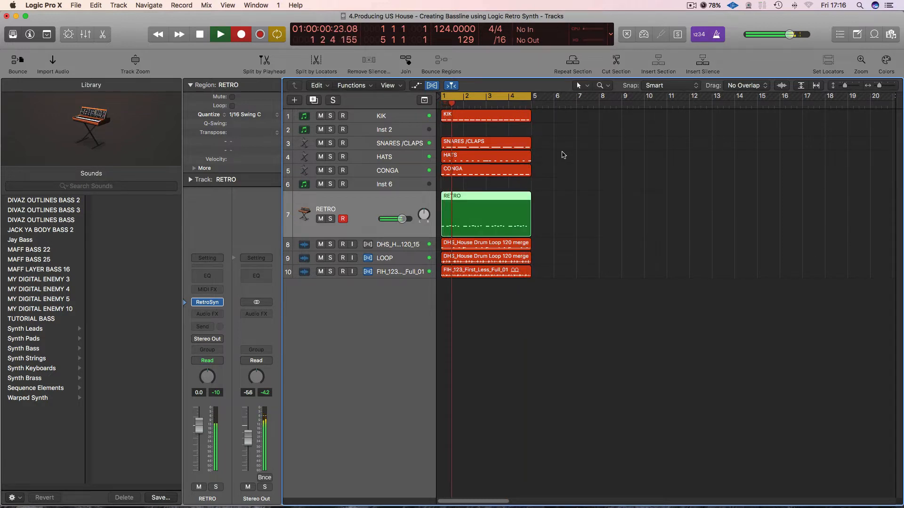
pyautogui.press('space')
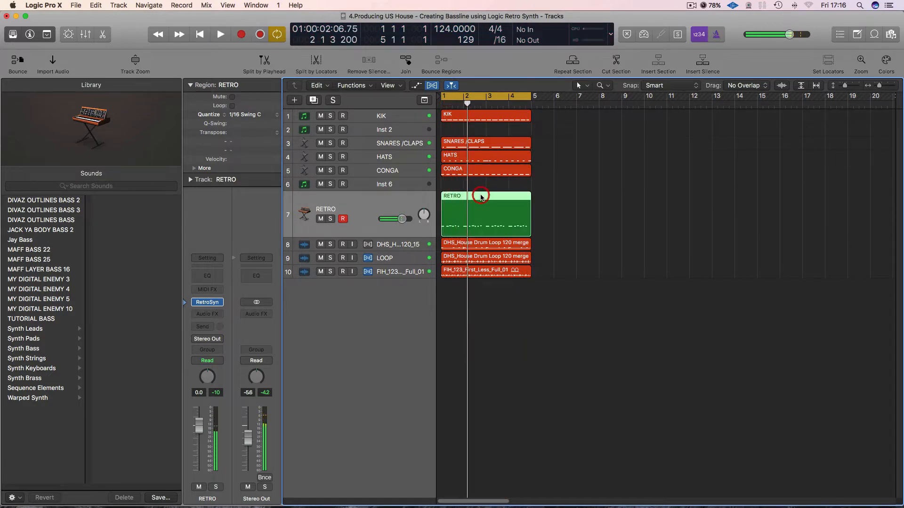
# Open the recorded RETRO region for note editing, play it, and slightly lengthen the first bass note.
pyautogui.doubleClick(480, 197)
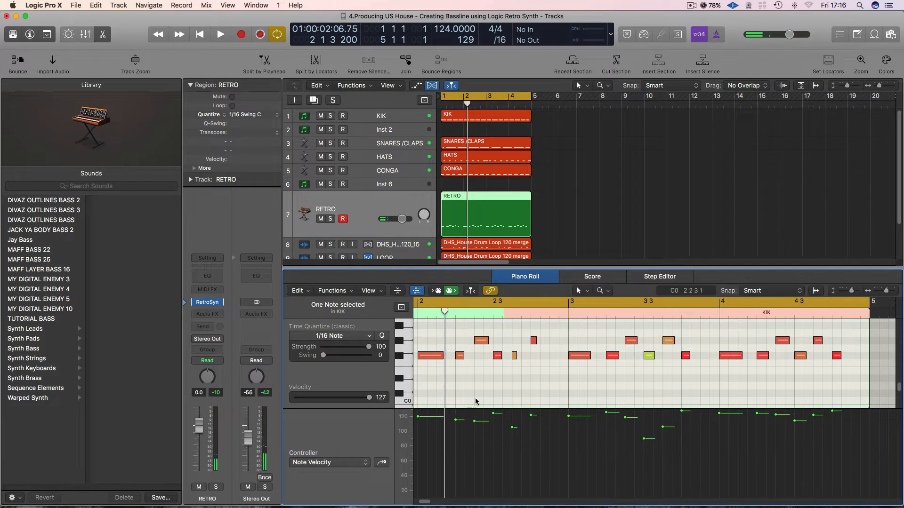
pyautogui.press('space')
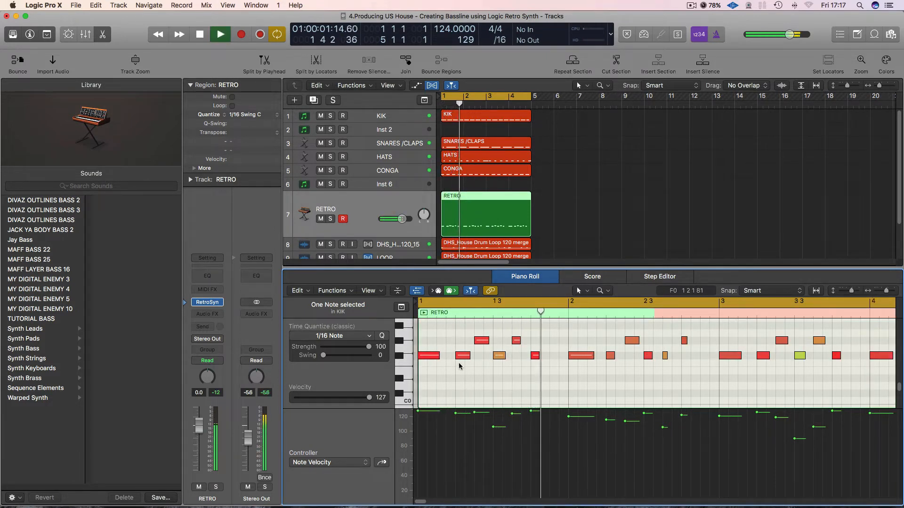
pyautogui.press('space')
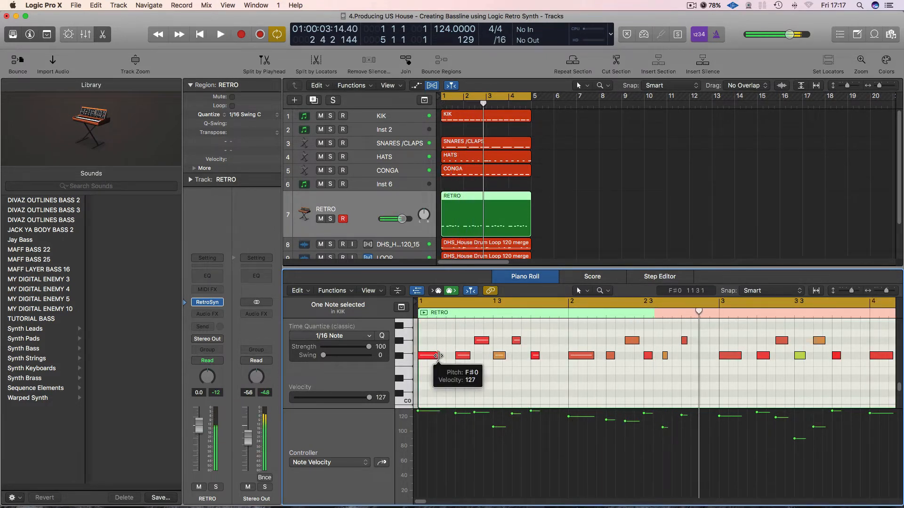
pyautogui.moveTo(438, 355); pyautogui.dragTo(446, 356)
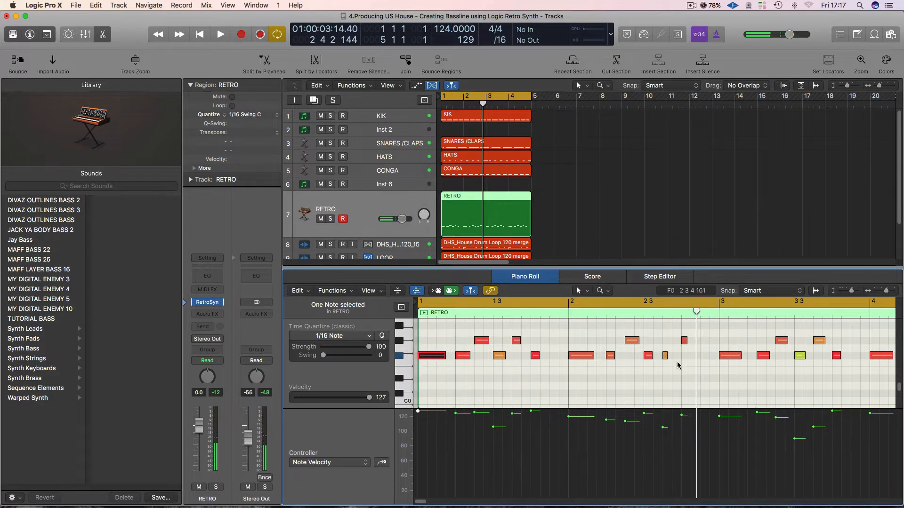
# Play the bassline and slightly shorten its second note in bar 1.
pyautogui.press('space')
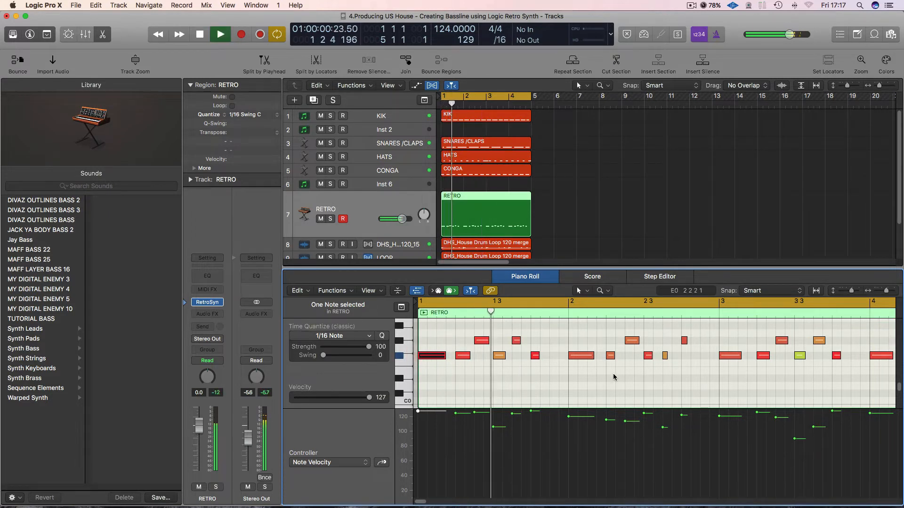
pyautogui.click(468, 356)
pyautogui.press('space')
pyautogui.moveTo(468, 357); pyautogui.dragTo(466, 356)
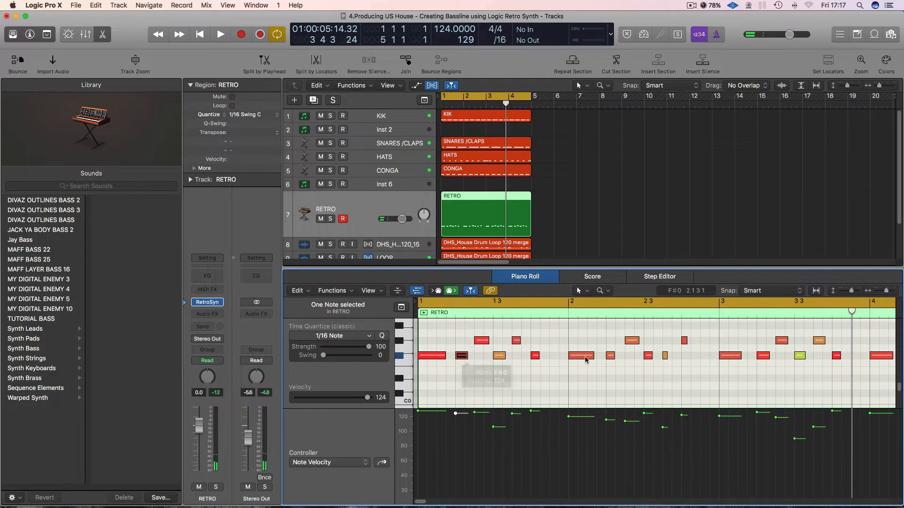
# Replace the bassline's bar 2 notes with a copy of the bar 3 notes and play back the pattern.
pyautogui.press('space')
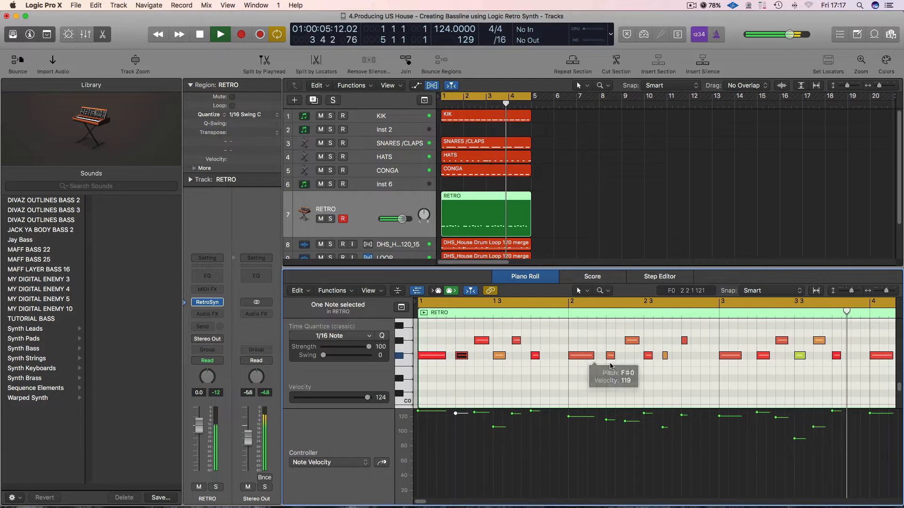
pyautogui.press('super+Left')
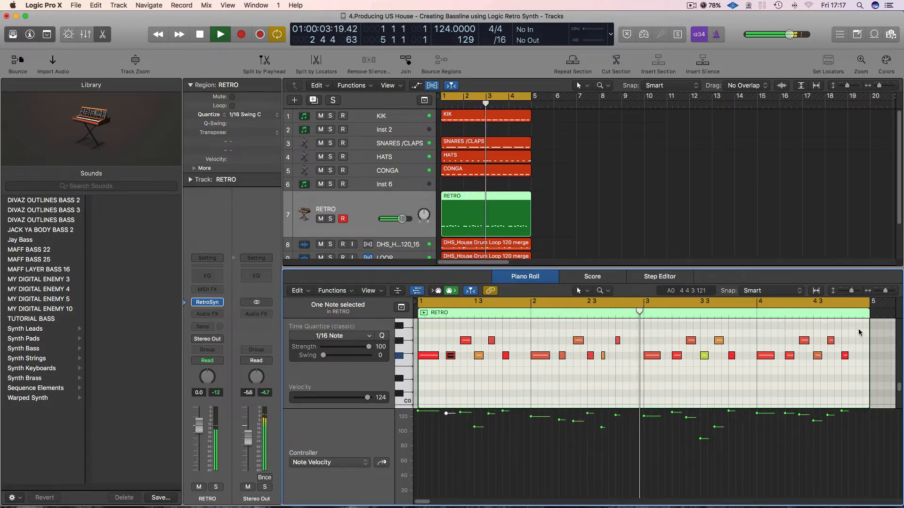
pyautogui.press('space')
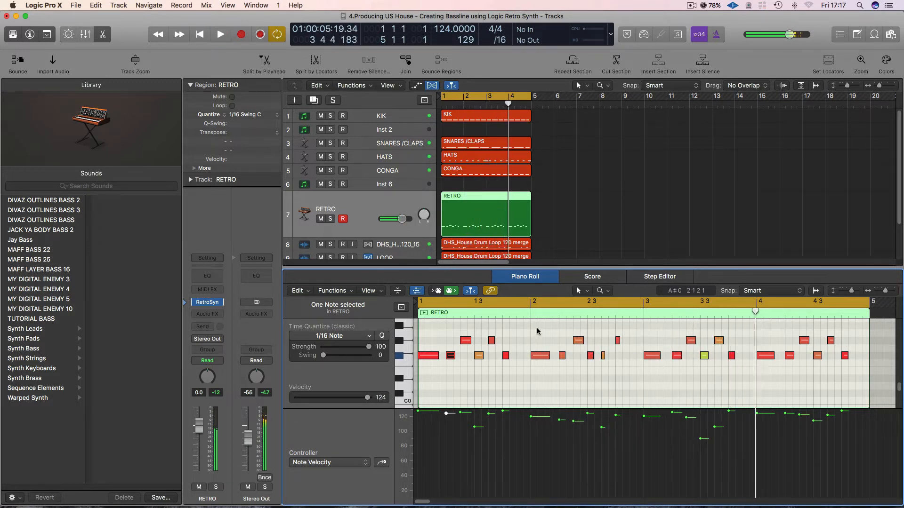
pyautogui.moveTo(537, 329); pyautogui.dragTo(624, 378)
pyautogui.press('Delete')
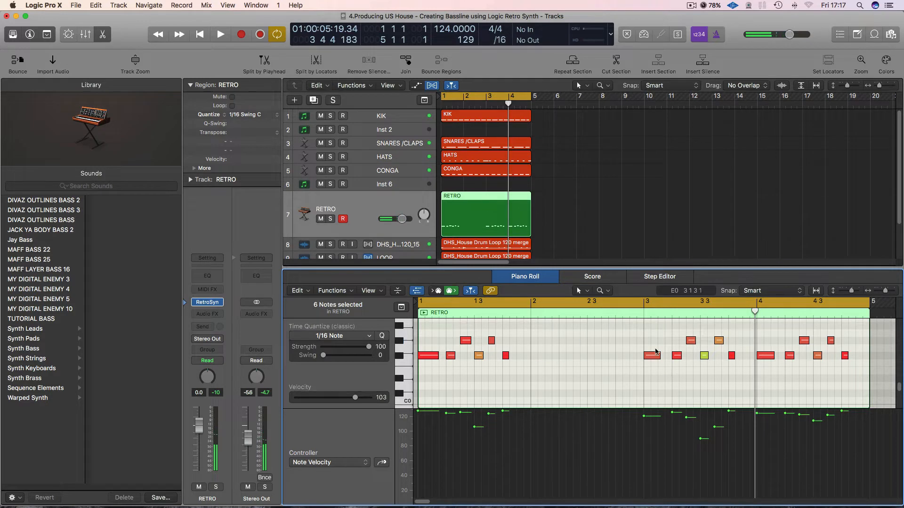
pyautogui.moveTo(641, 330); pyautogui.dragTo(737, 373)
pyautogui.moveTo(654, 356); pyautogui.dragTo(541, 356)
pyautogui.press('space')
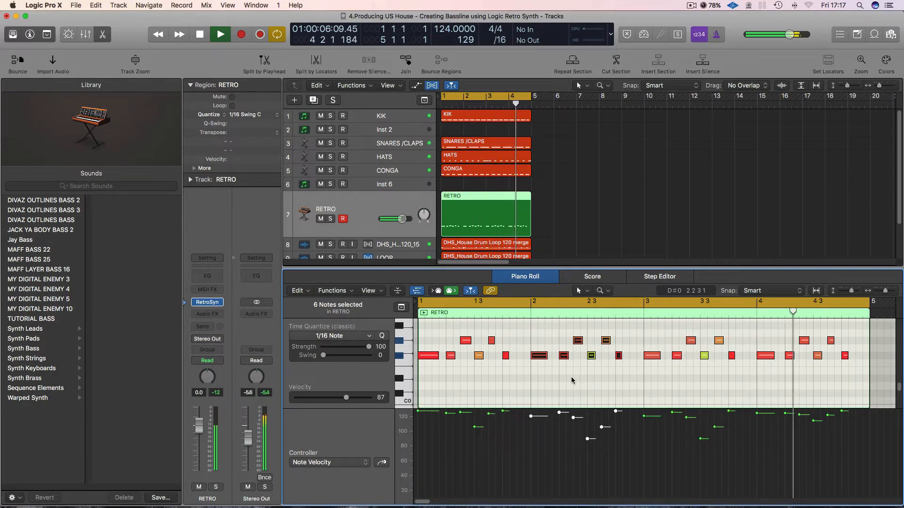
pyautogui.click(663, 372)
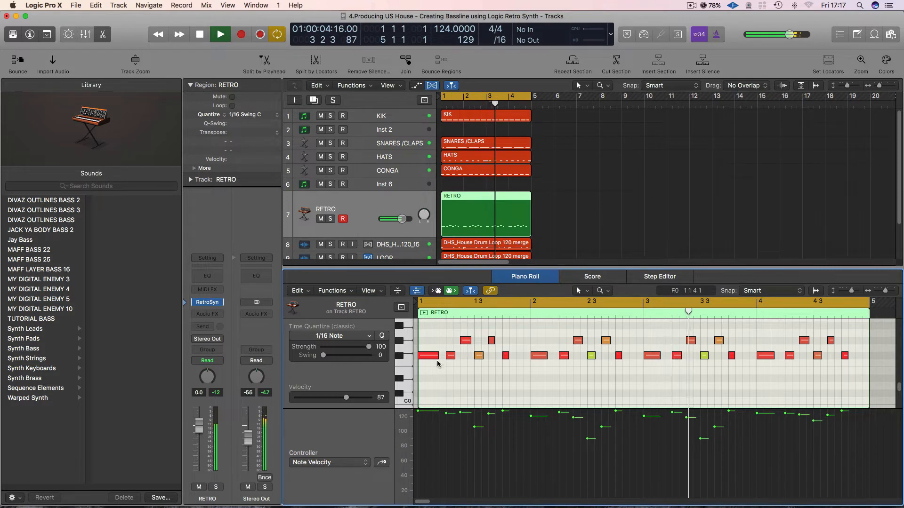
pyautogui.press('space')
# Select all the bassline notes, set the region's quantize to 1/16 Swing D, and listen to the groove.
pyautogui.moveTo(430, 329); pyautogui.dragTo(842, 390)
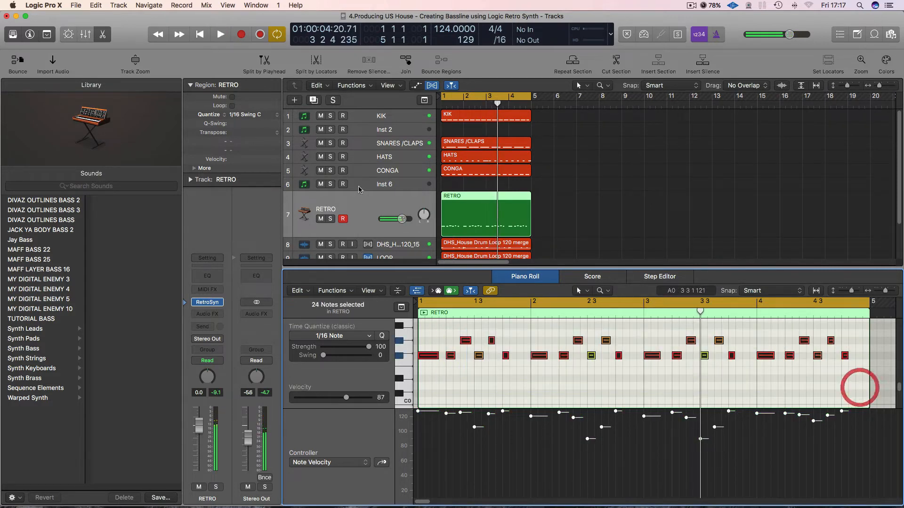
pyautogui.click(252, 114)
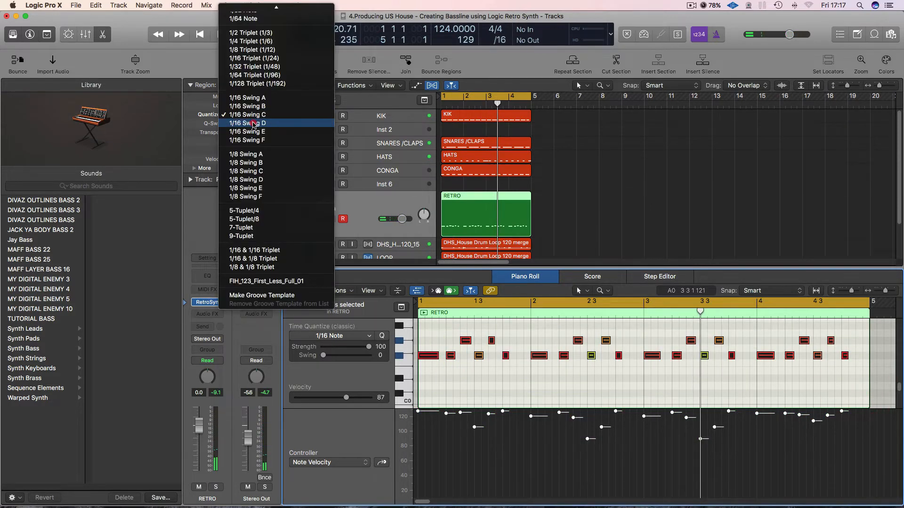
pyautogui.click(253, 123)
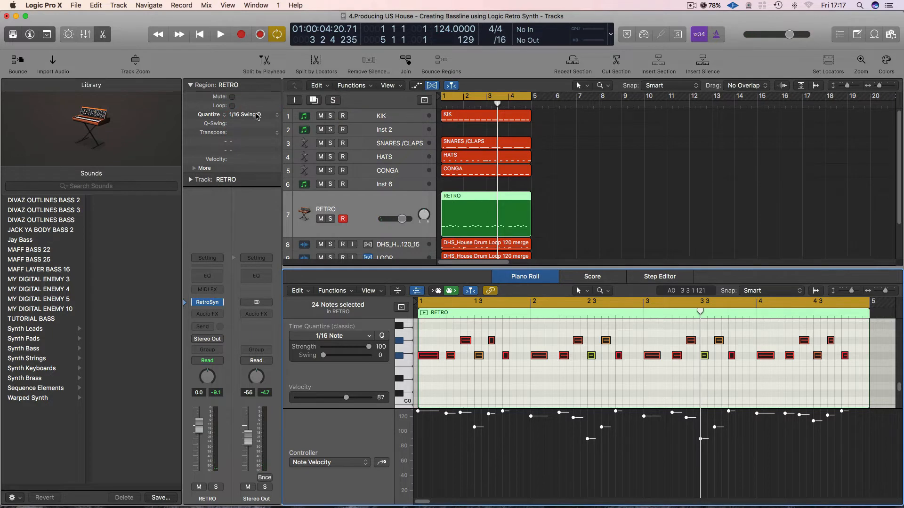
pyautogui.press('space')
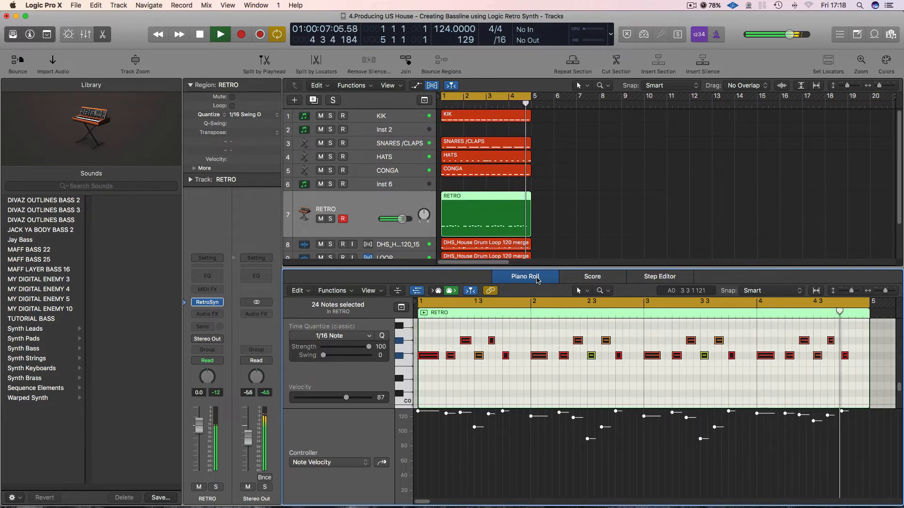
pyautogui.press('space')
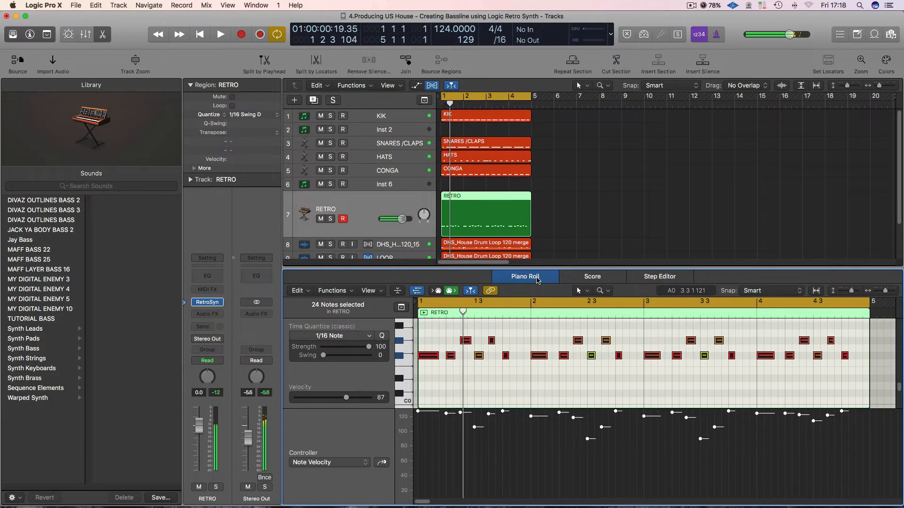
# Raise the RETRO synth's amp volume and lower its filter cutoff to 0.332 with resonance at 0.01 during playback.
pyautogui.click(210, 303)
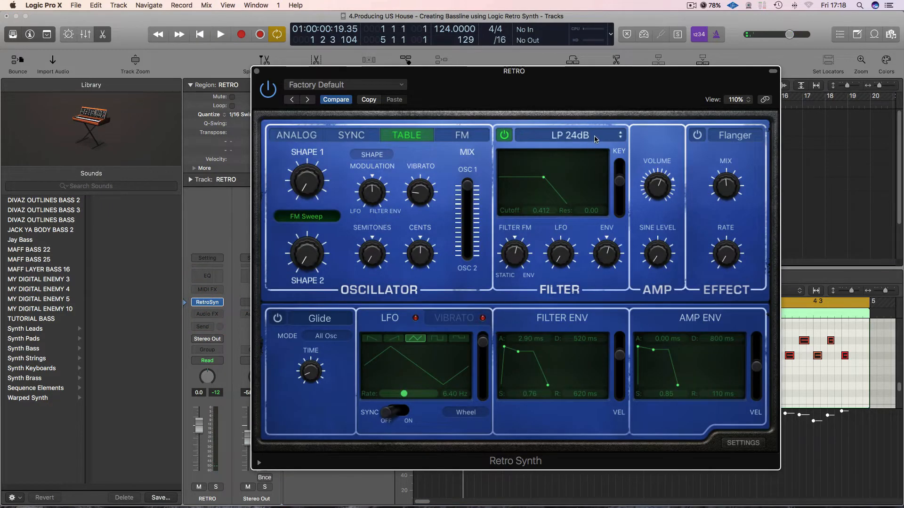
pyautogui.press('space')
pyautogui.moveTo(652, 184)
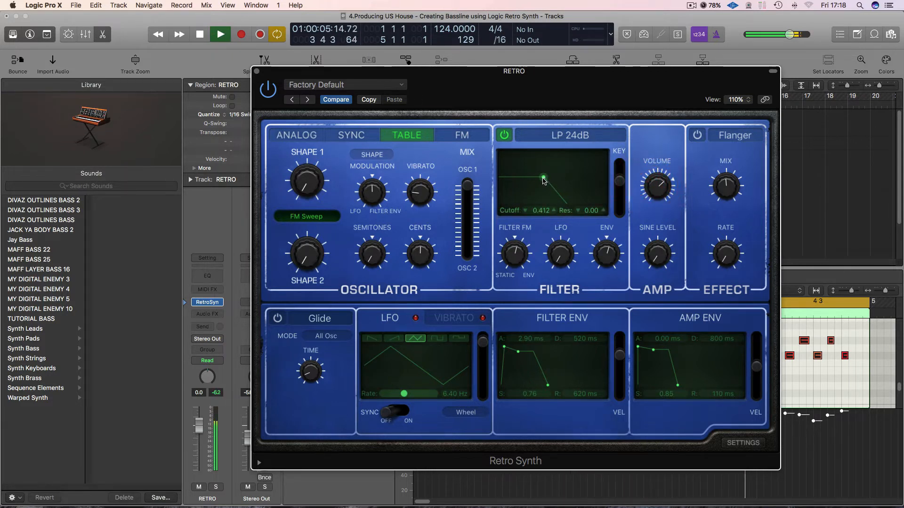
pyautogui.moveTo(543, 181); pyautogui.dragTo(532, 178)
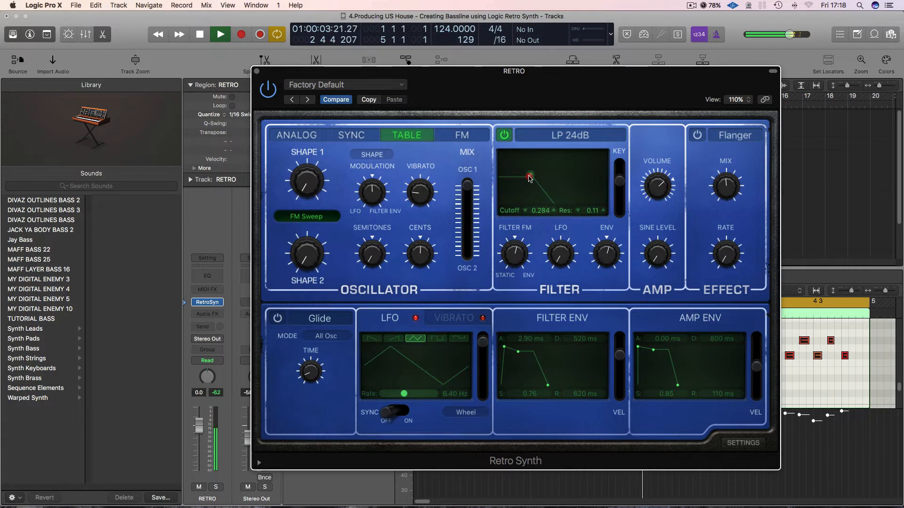
pyautogui.moveTo(529, 178); pyautogui.dragTo(534, 180)
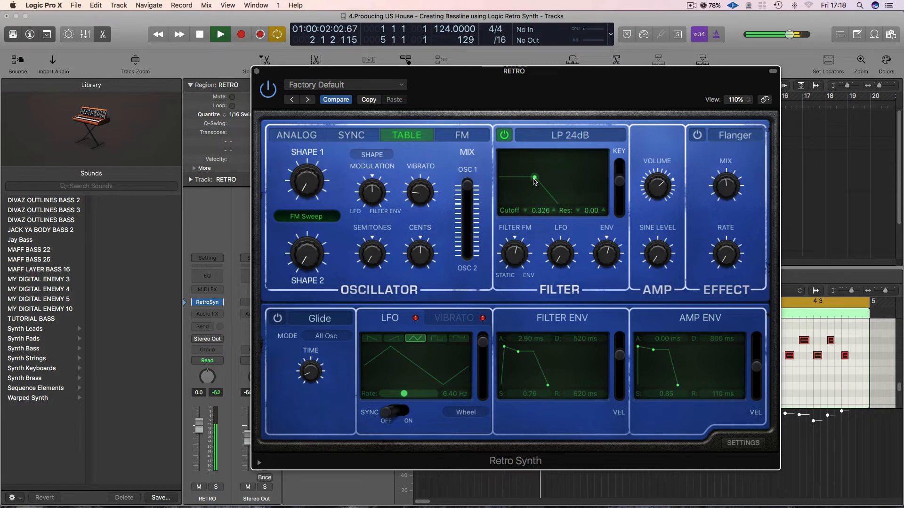
pyautogui.moveTo(535, 181); pyautogui.dragTo(534, 181)
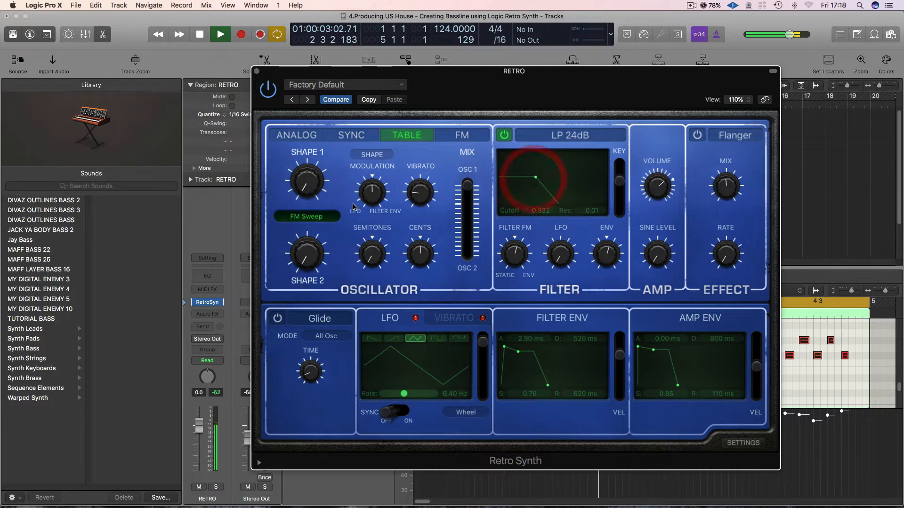
# Audition the FM Transient wavetable during playback, settle on Glass Collection for the RETRO synth's oscillators, and stop playback.
pyautogui.click(325, 217)
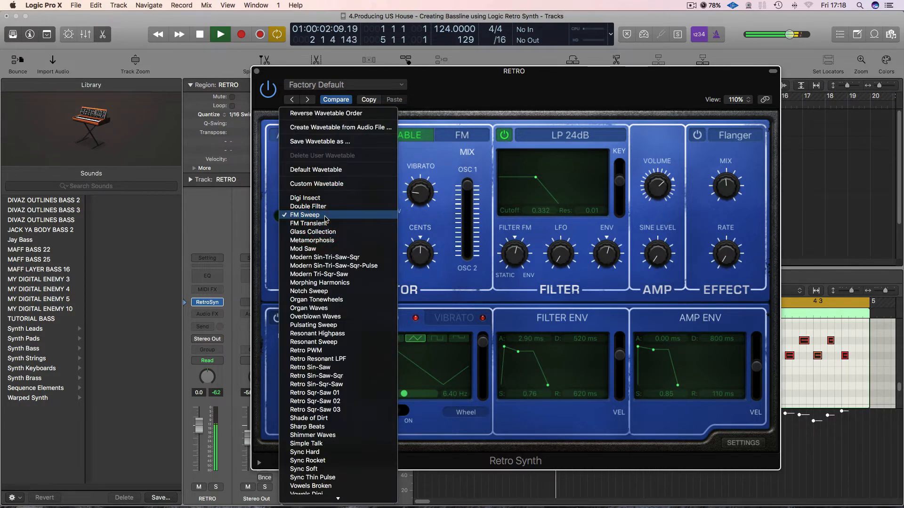
pyautogui.click(326, 224)
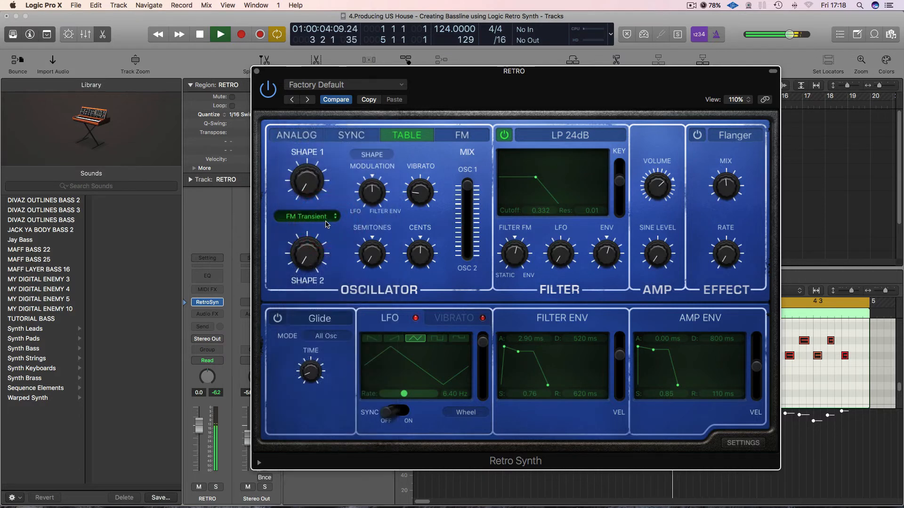
pyautogui.click(323, 218)
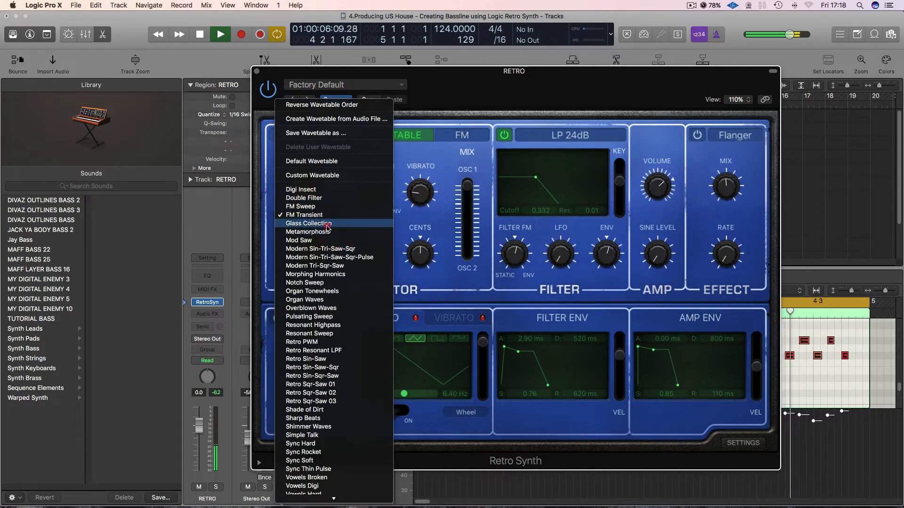
pyautogui.click(323, 222)
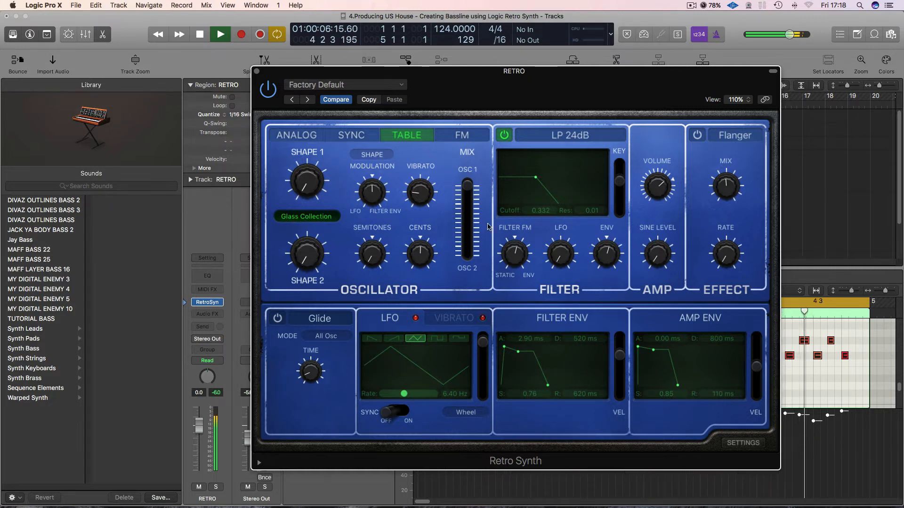
pyautogui.moveTo(607, 251)
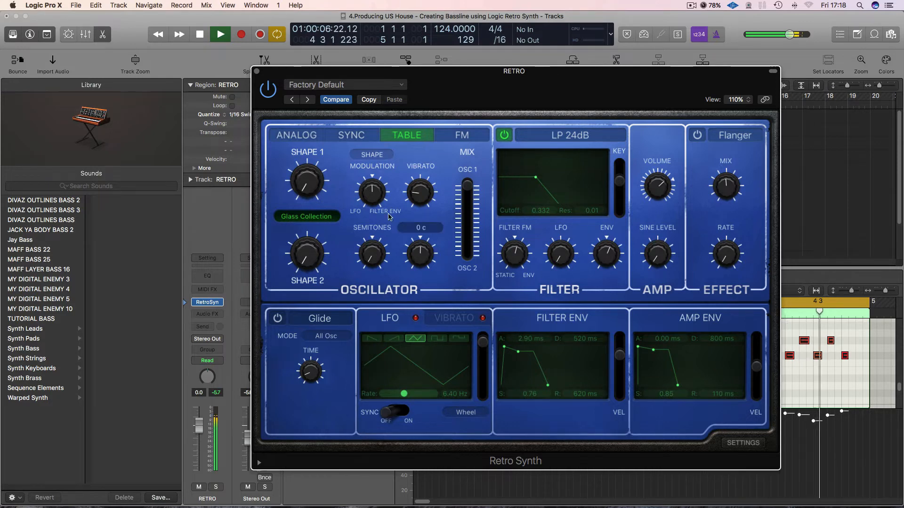
pyautogui.press('space')
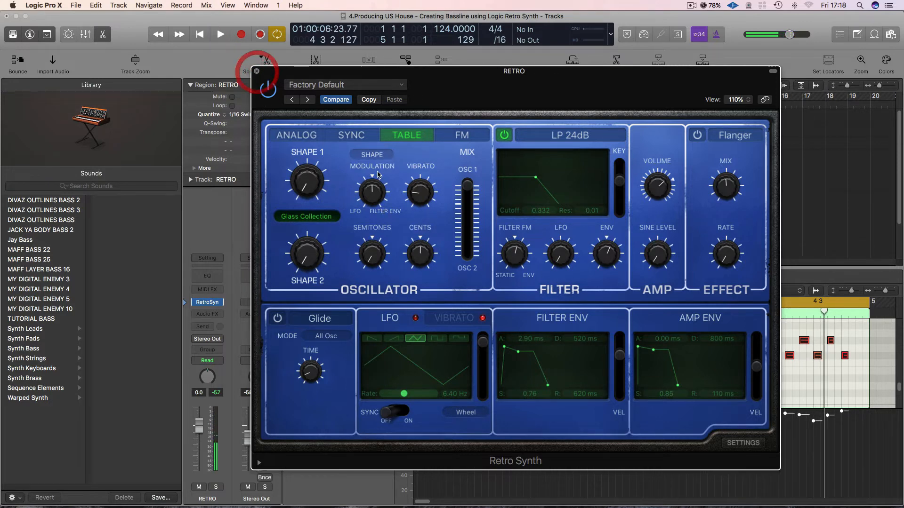
# Solo the RETRO track to listen to the bassline on its own, check its synth settings, and unsolo it.
pyautogui.click(256, 70)
pyautogui.click(330, 219)
pyautogui.press('space')
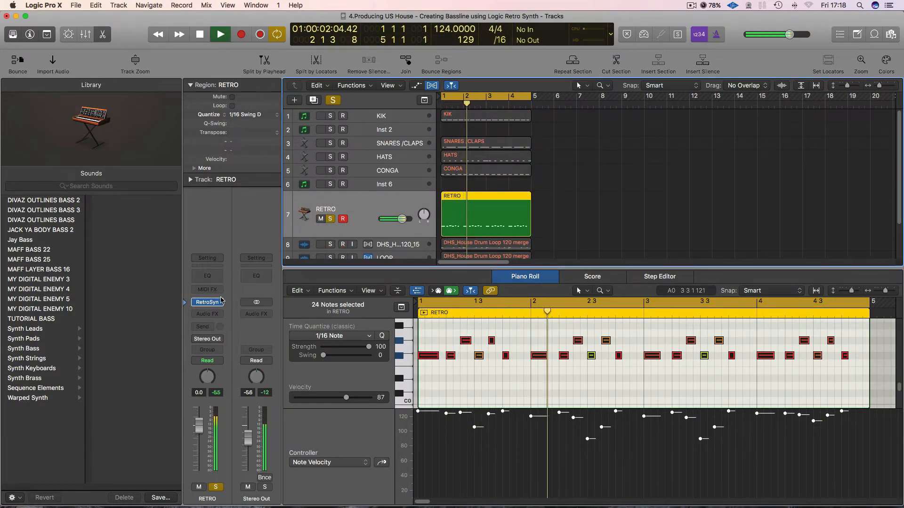
pyautogui.click(208, 304)
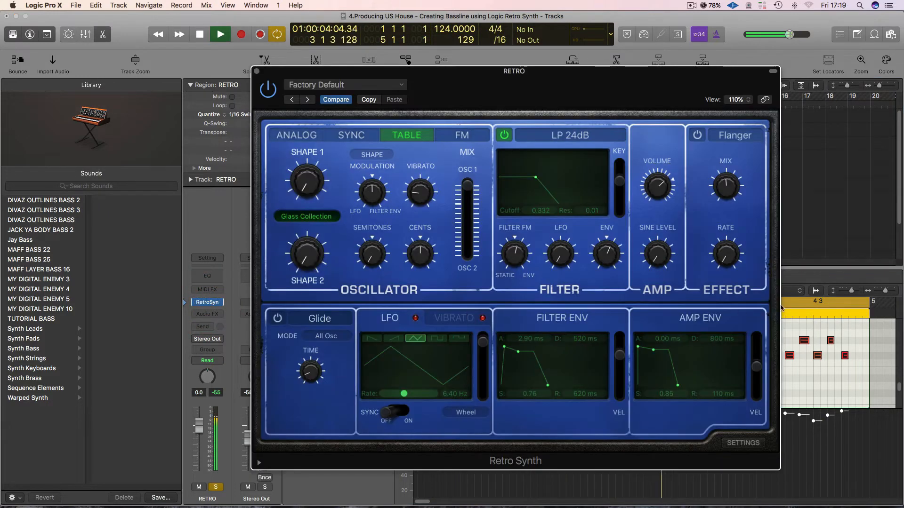
pyautogui.click(257, 72)
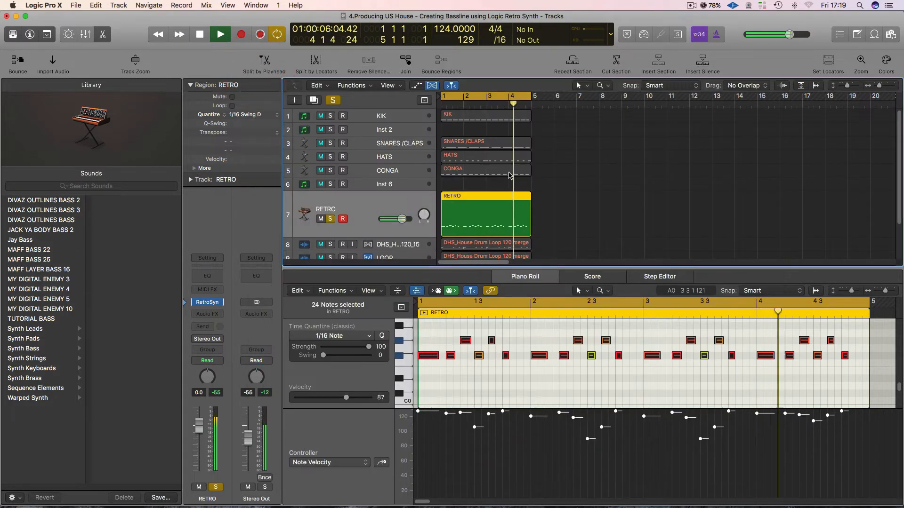
pyautogui.click(328, 219)
# Mute the last F#0 note in each of the bassline's four bars while the full loop plays.
pyautogui.click(567, 364)
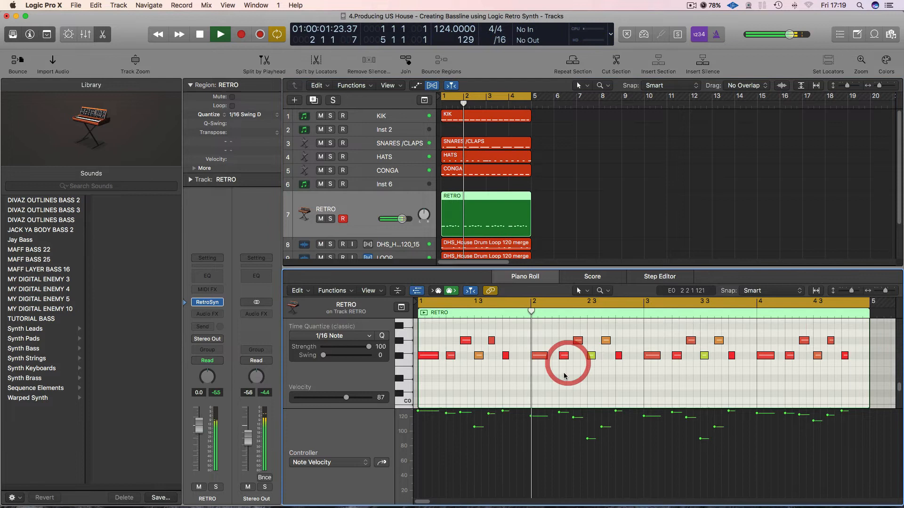
pyautogui.click(618, 356)
pyautogui.hotkey('ctrl', 'm')
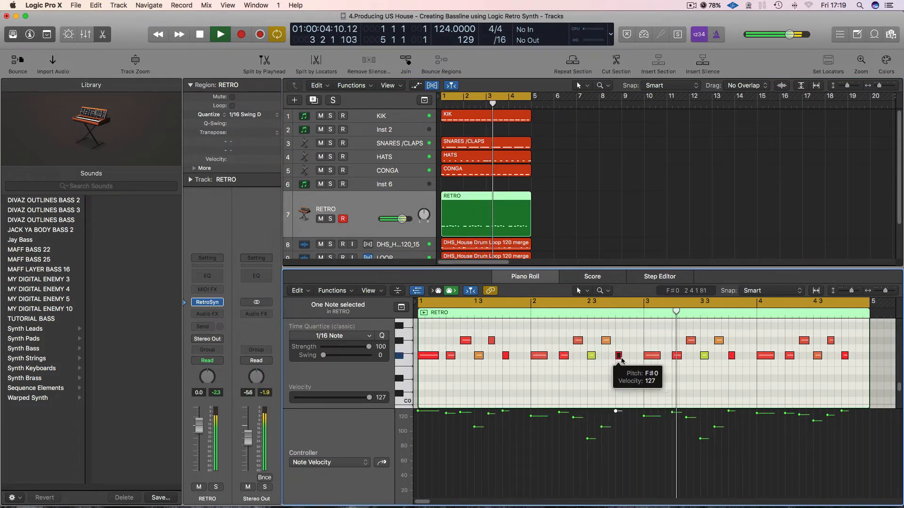
pyautogui.click(731, 356)
pyautogui.hotkey('ctrl', 'm')
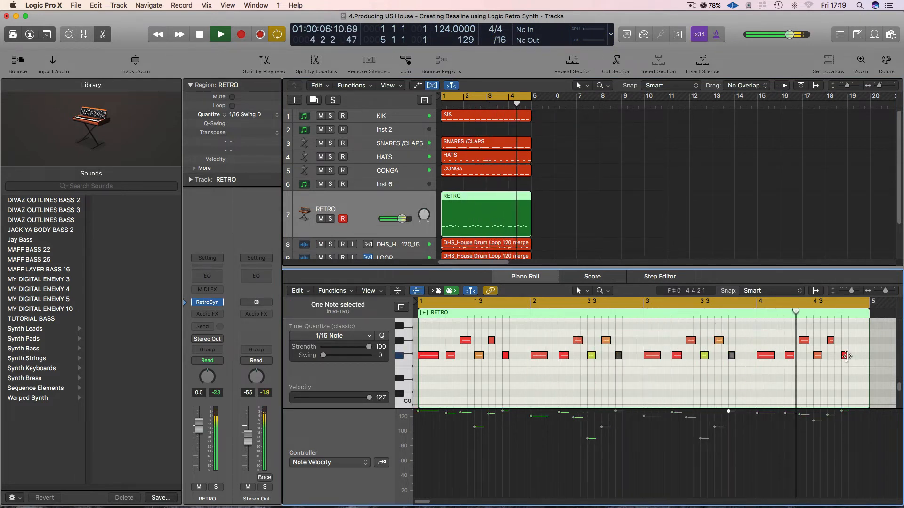
pyautogui.click(845, 356)
pyautogui.hotkey('ctrl', 'm')
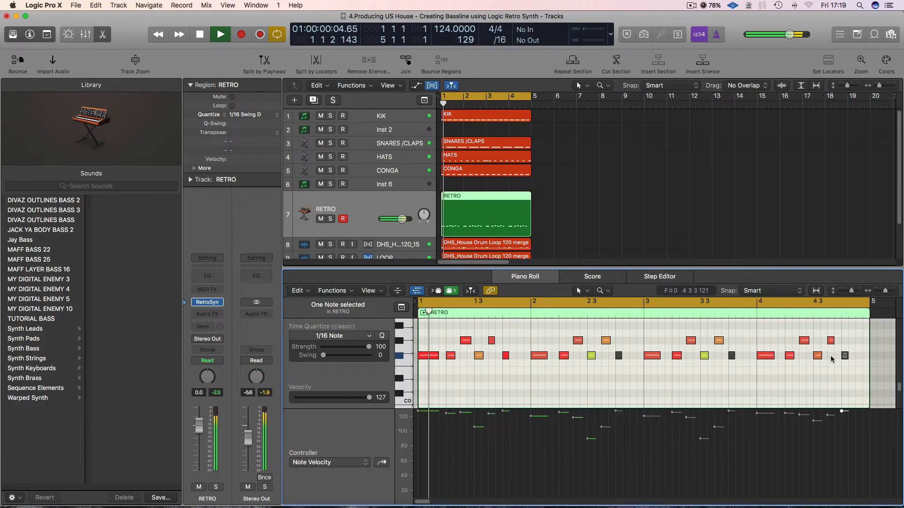
pyautogui.click(505, 355)
pyautogui.hotkey('ctrl', 'm')
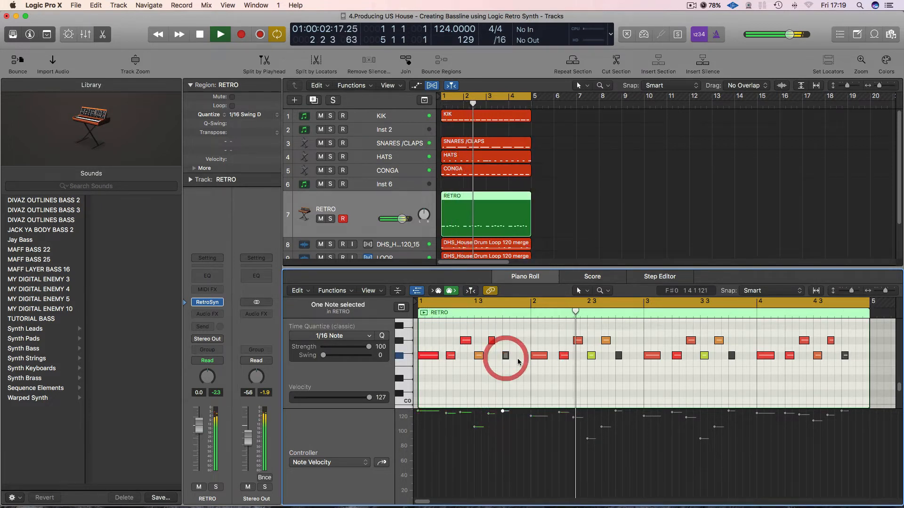
# Unmute the last F#0 note in each of the four bars and play the loop.
pyautogui.click(618, 357)
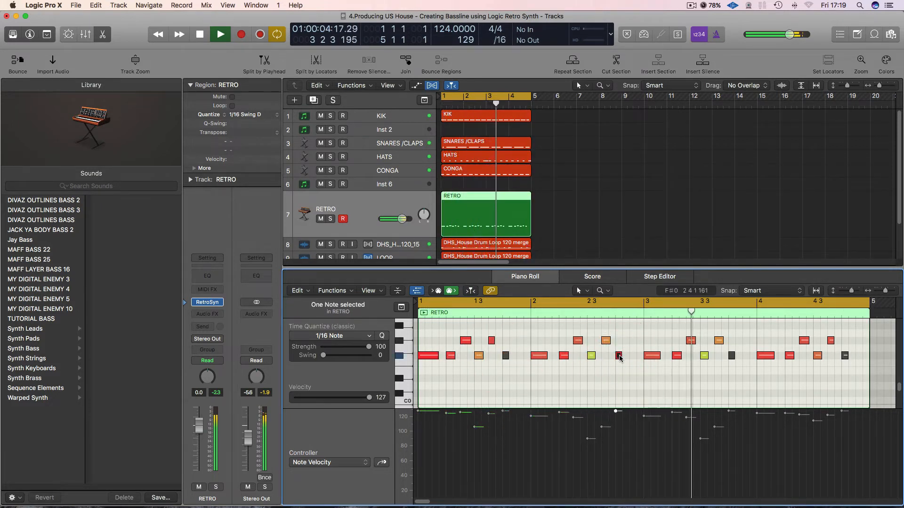
pyautogui.moveTo(619, 358)
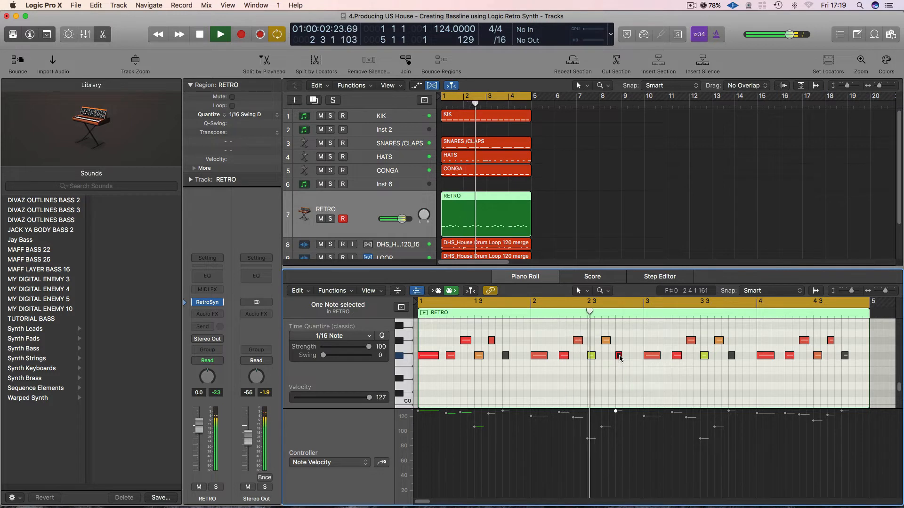
pyautogui.click(505, 356)
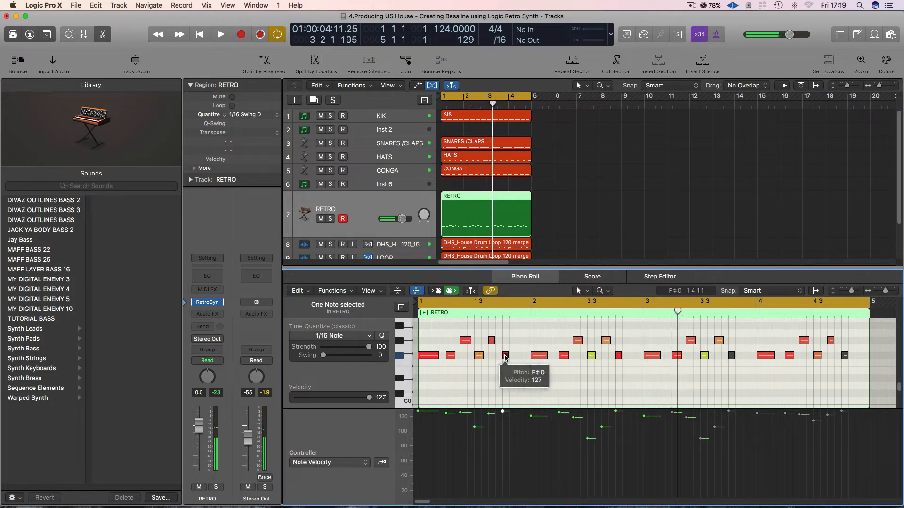
pyautogui.click(731, 356)
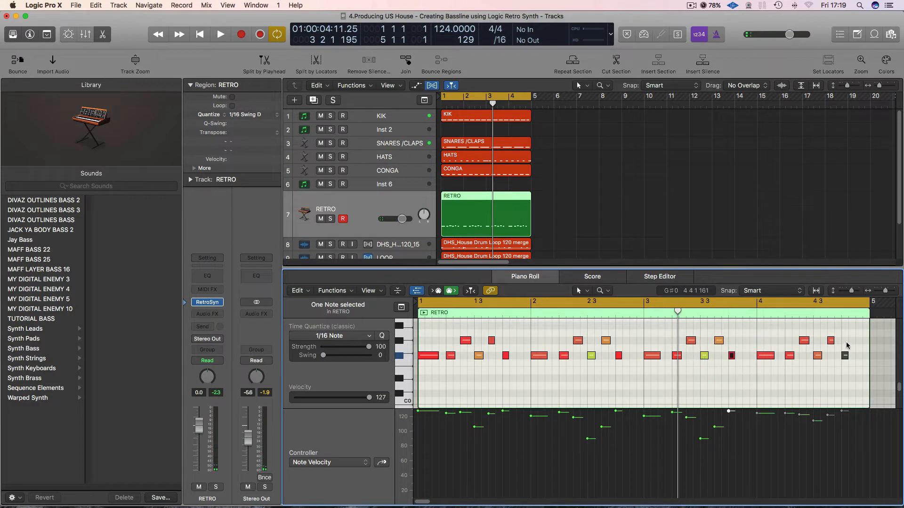
pyautogui.hotkey('ctrl', 'm')
pyautogui.press('space')
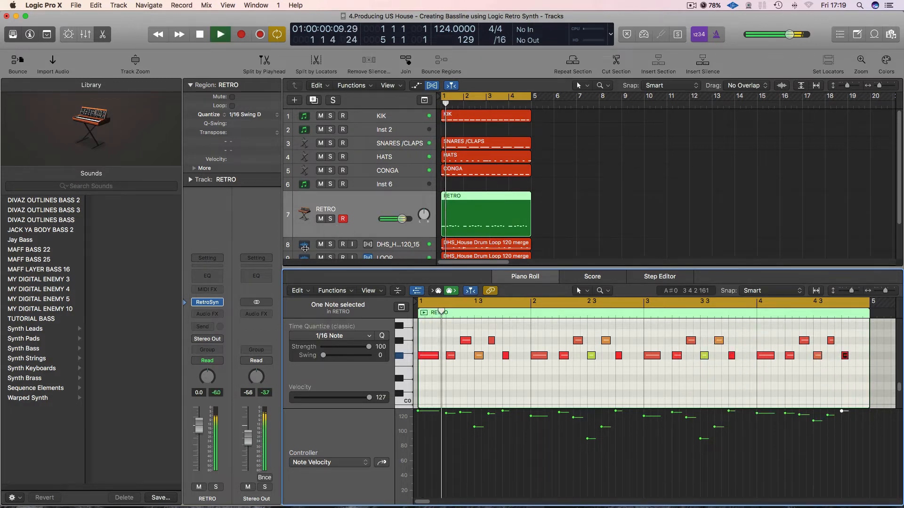
# Review the RETRO track's Retro Synth settings while the full loop plays, moving its window slightly before closing it.
pyautogui.click(207, 303)
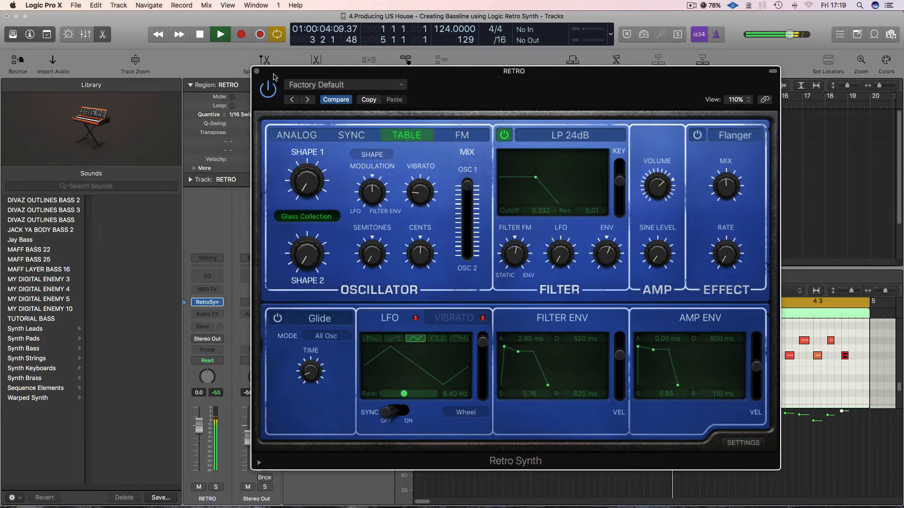
pyautogui.moveTo(275, 77); pyautogui.dragTo(258, 87)
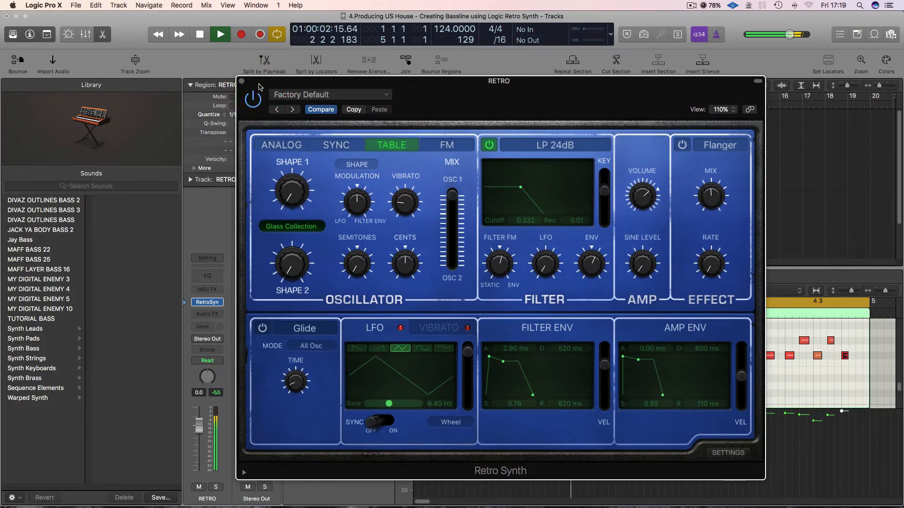
pyautogui.moveTo(259, 85); pyautogui.dragTo(258, 88)
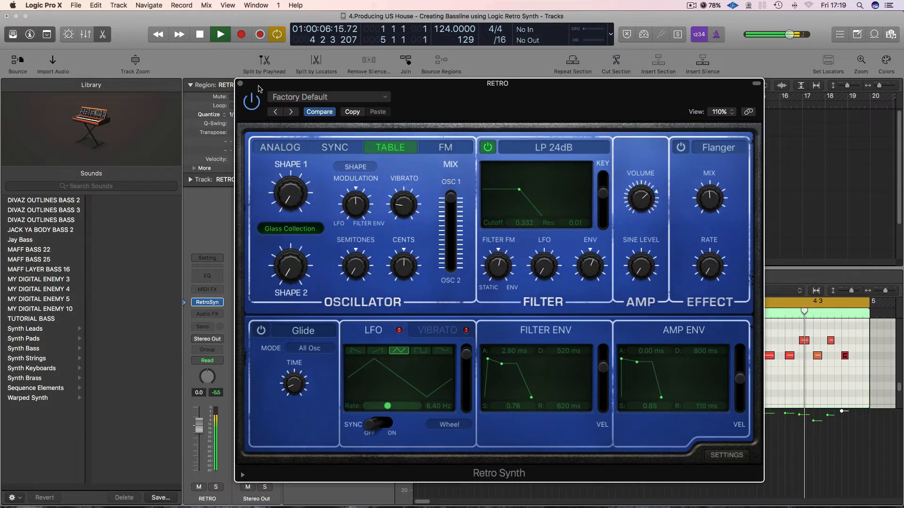
pyautogui.click(240, 83)
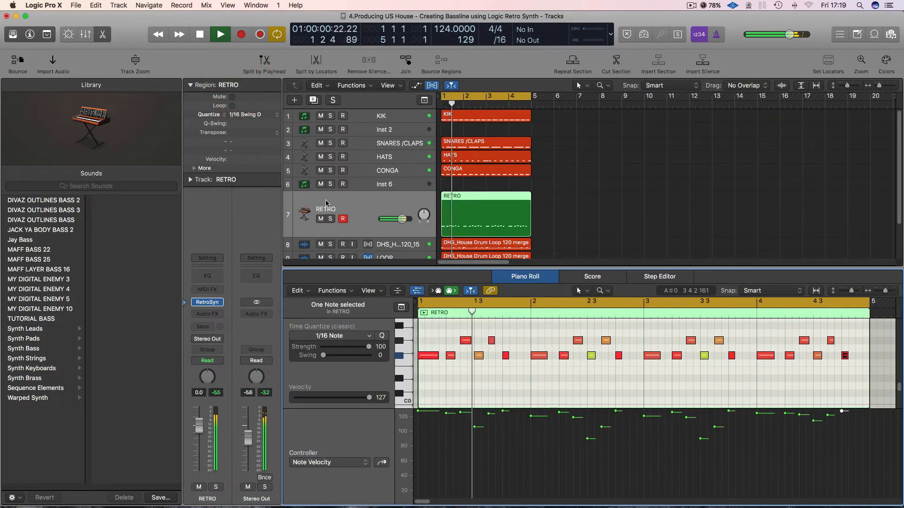
# Solo the RETRO track, add a Channel EQ to it, and turn on the EQ's analyzer to view the bass spectrum.
pyautogui.click(330, 219)
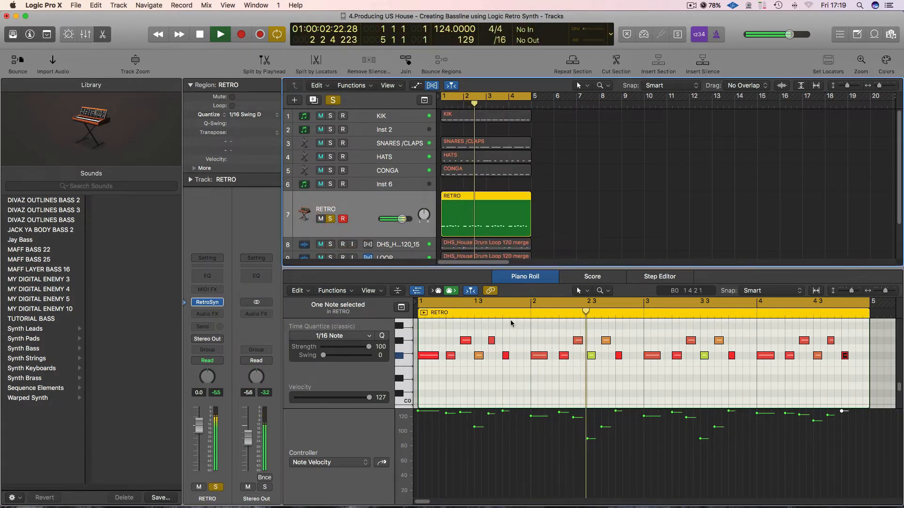
pyautogui.click(218, 278)
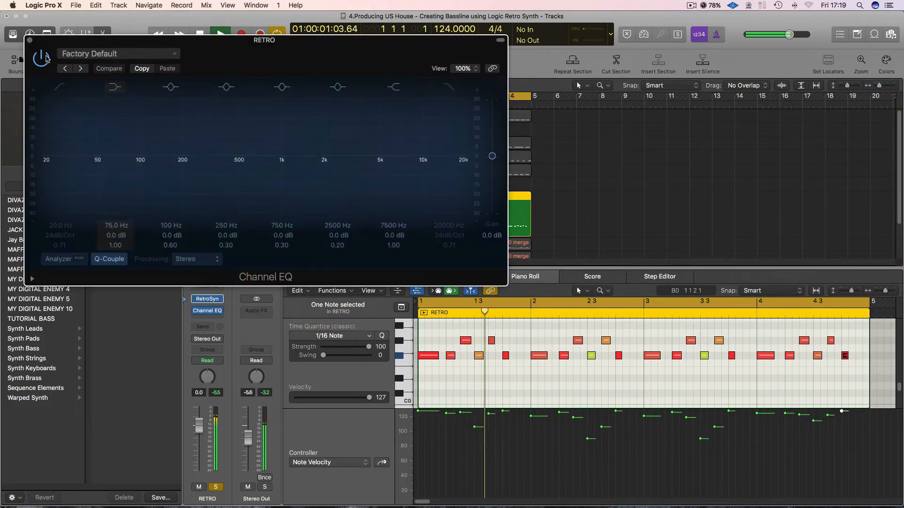
pyautogui.click(58, 259)
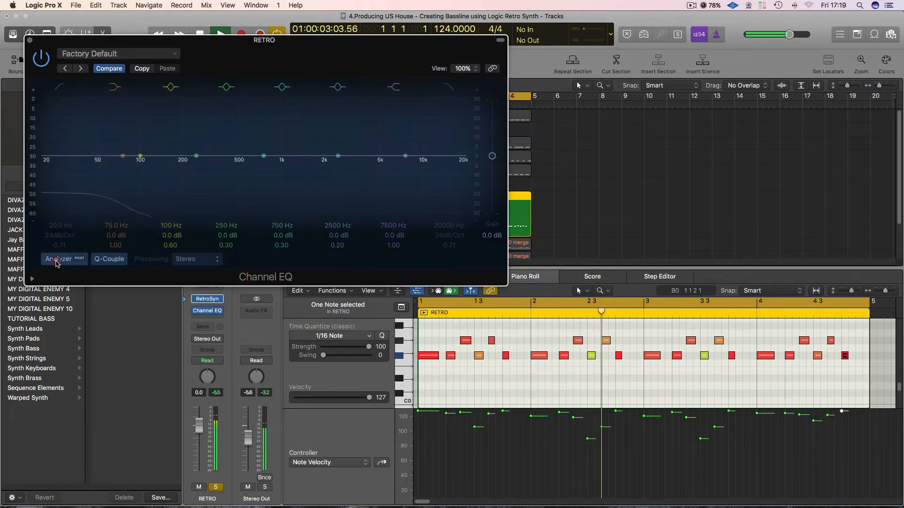
pyautogui.click(30, 40)
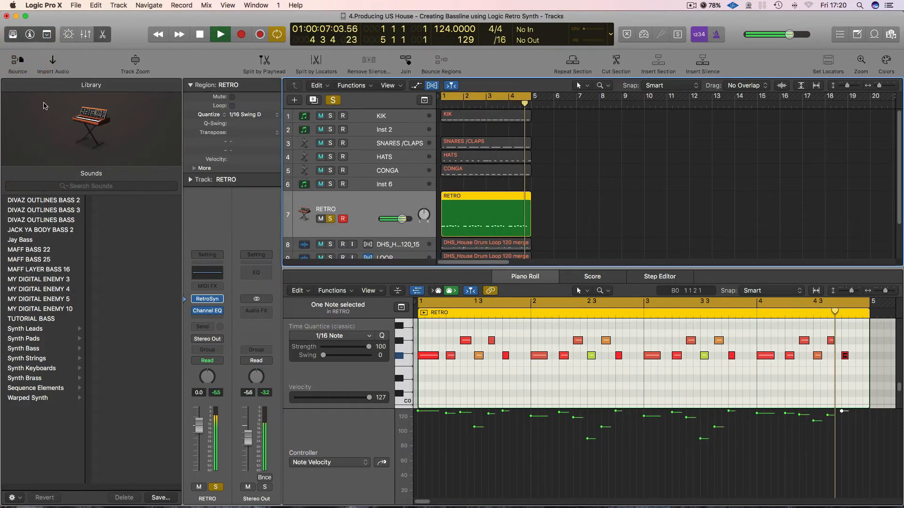
# Enable the Channel EQ's low cut on the RETRO track, sweep it up and back, and settle at 33 Hz.
pyautogui.click(207, 311)
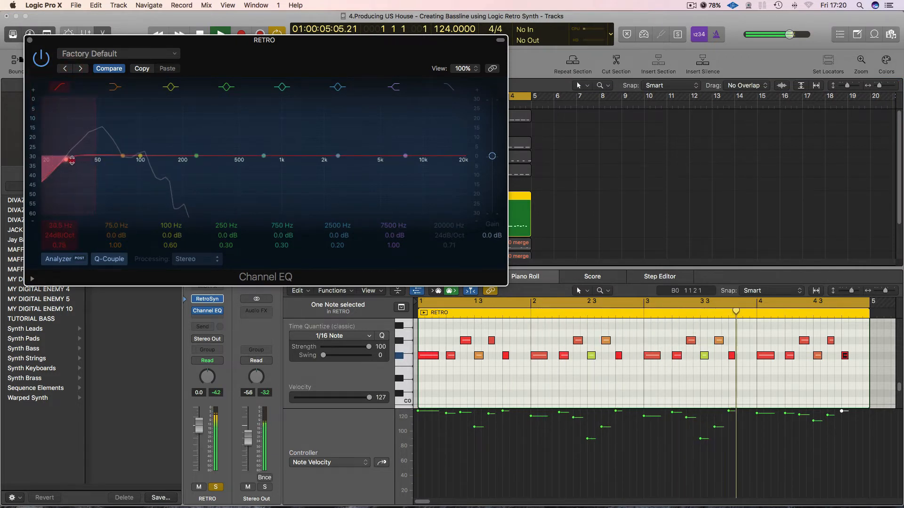
pyautogui.moveTo(71, 160); pyautogui.dragTo(155, 161)
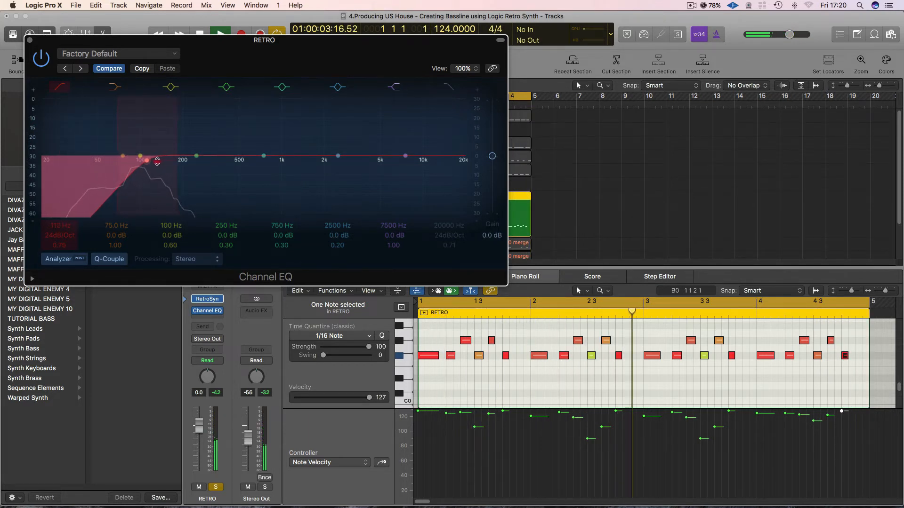
pyautogui.moveTo(157, 161); pyautogui.dragTo(76, 162)
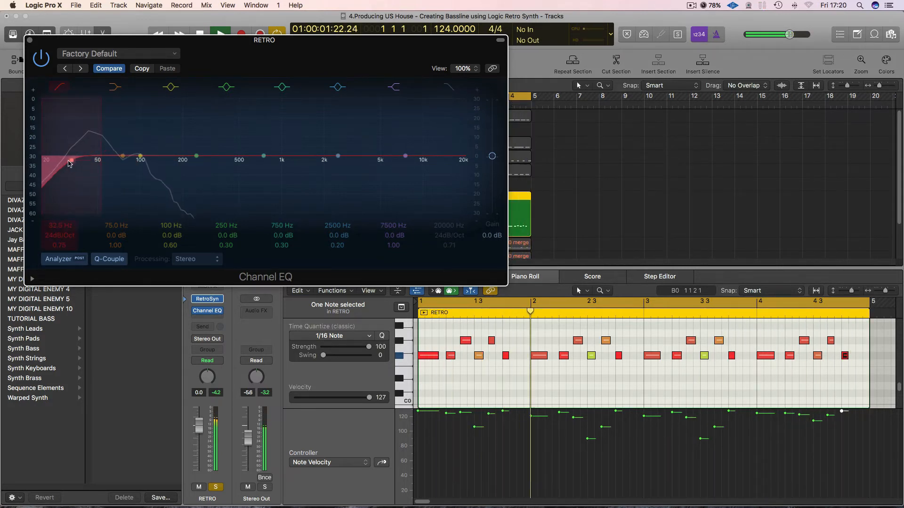
pyautogui.moveTo(72, 164); pyautogui.dragTo(72, 162)
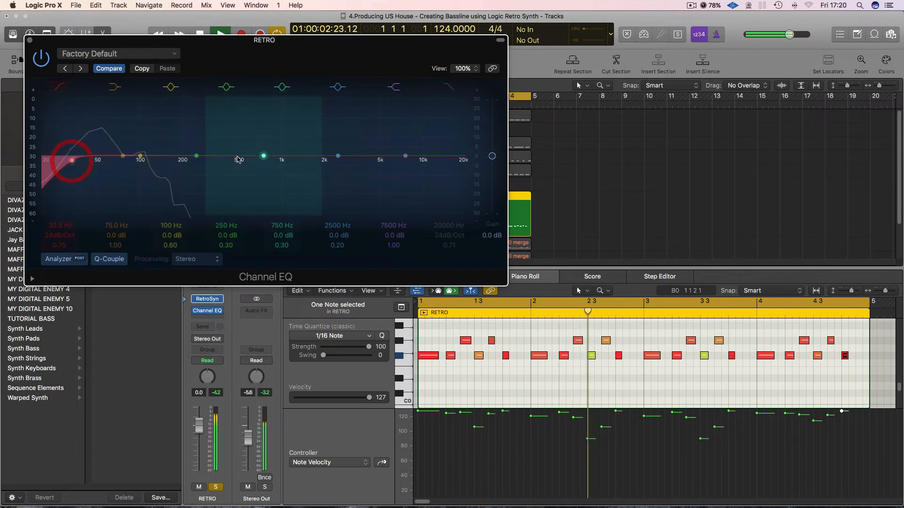
# Enable the Channel EQ's high cut, set it to 355 Hz with a Q of 0.46, and stop playback.
pyautogui.click(448, 86)
pyautogui.moveTo(465, 162); pyautogui.dragTo(217, 161)
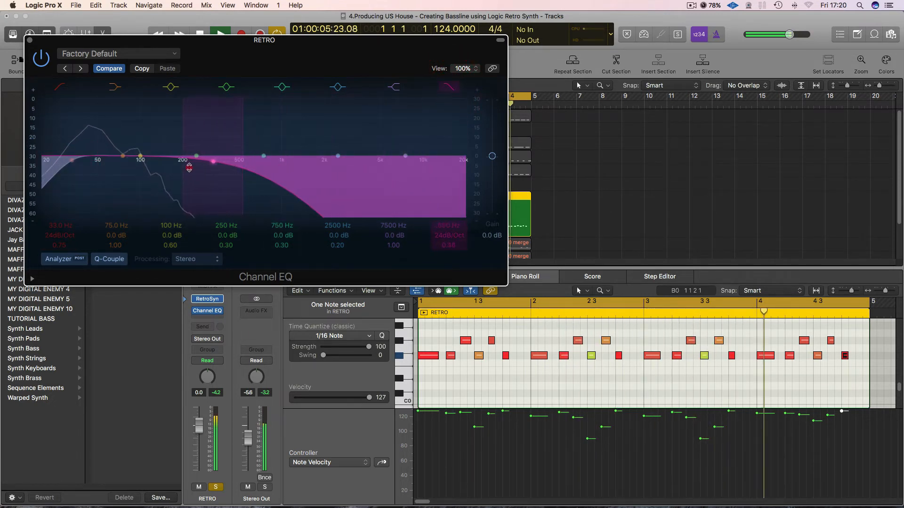
pyautogui.click(29, 42)
pyautogui.click(605, 191)
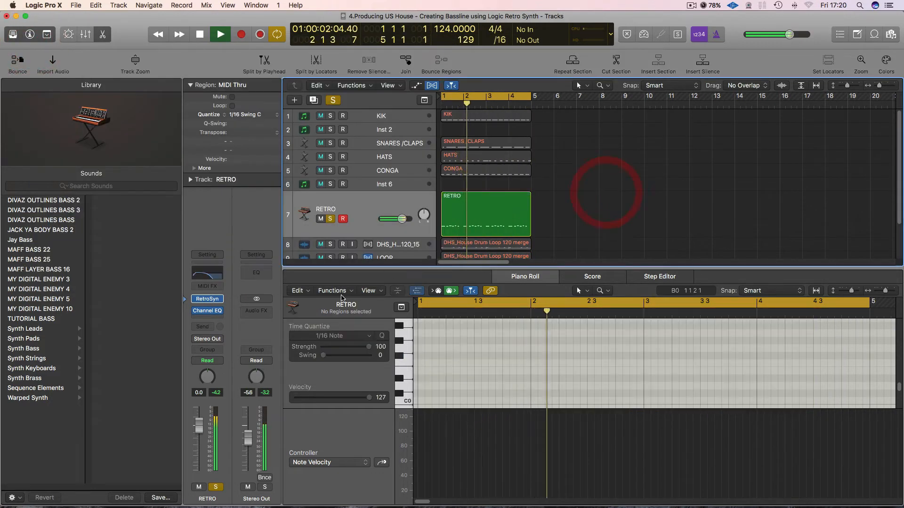
# Insert a Compressor after the Channel EQ on the RETRO track.
pyautogui.click(220, 318)
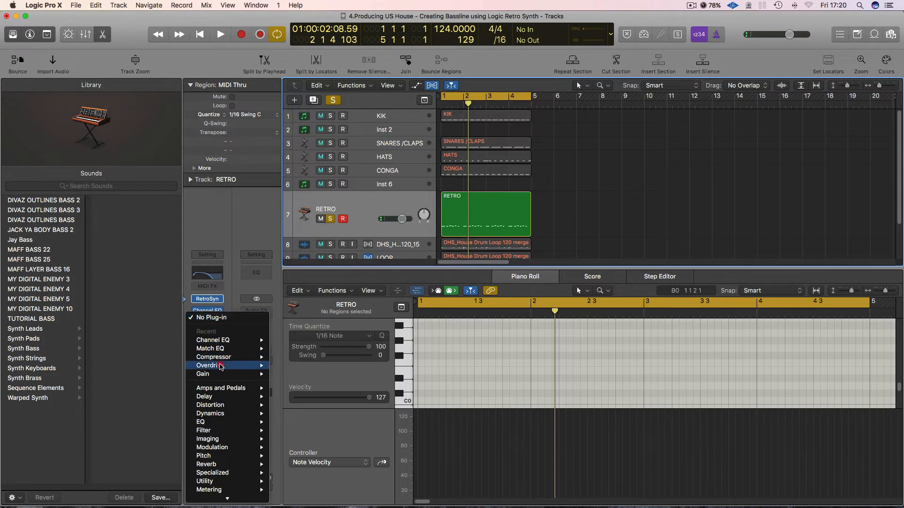
pyautogui.moveTo(221, 358)
pyautogui.click(310, 359)
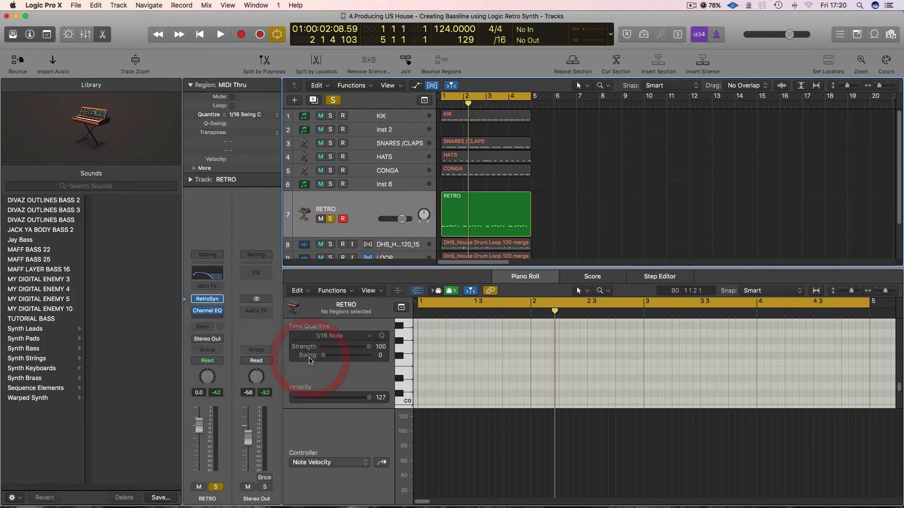
# Switch the RETRO Compressor to Vintage VCA, turn auto gain off, then reduce the ratio and set the threshold to -18 dB during playback.
pyautogui.moveTo(140, 41); pyautogui.dragTo(410, 66)
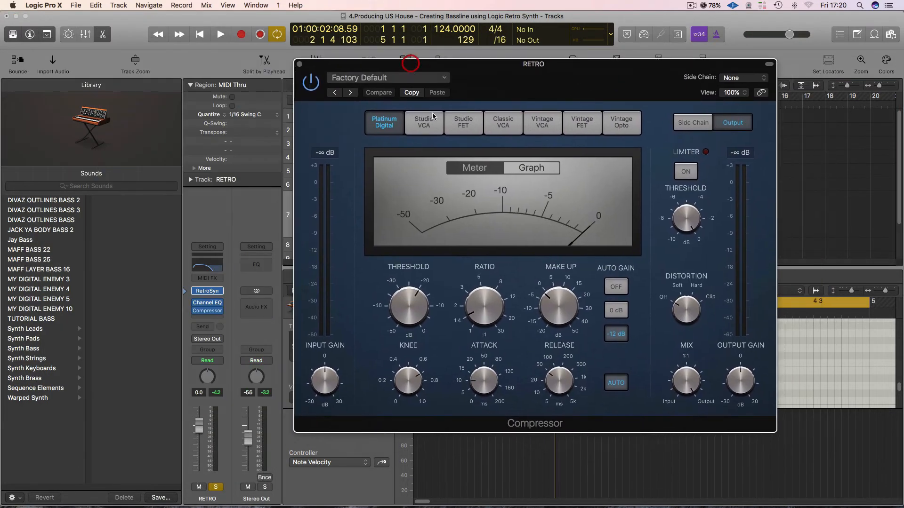
pyautogui.click(538, 125)
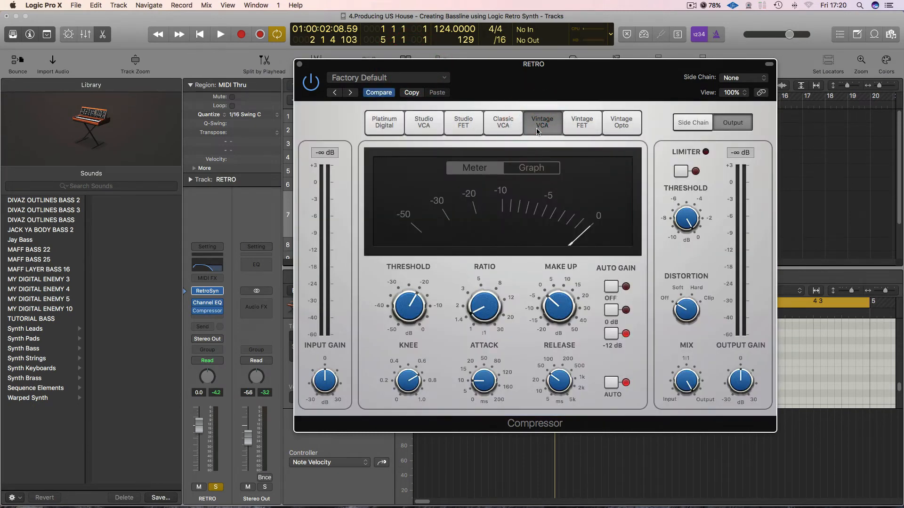
pyautogui.press('space')
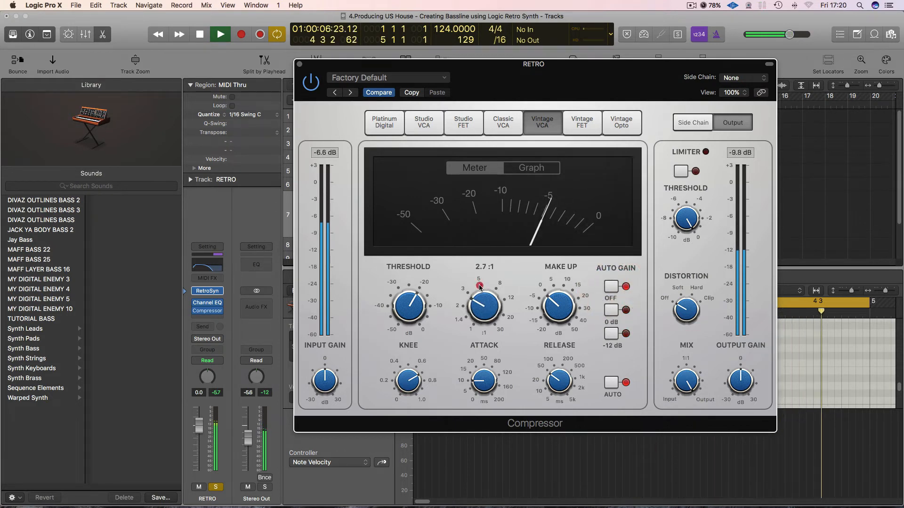
pyautogui.moveTo(479, 288); pyautogui.dragTo(480, 283)
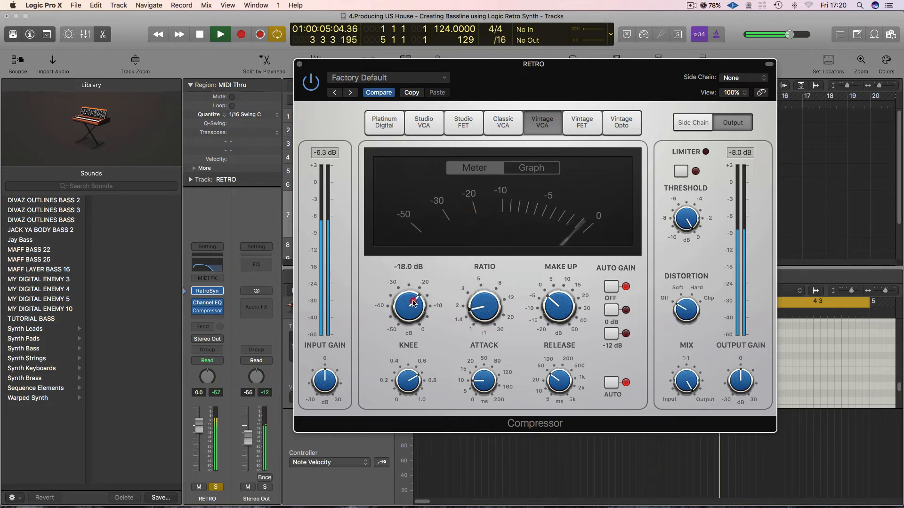
pyautogui.moveTo(469, 309); pyautogui.dragTo(483, 307)
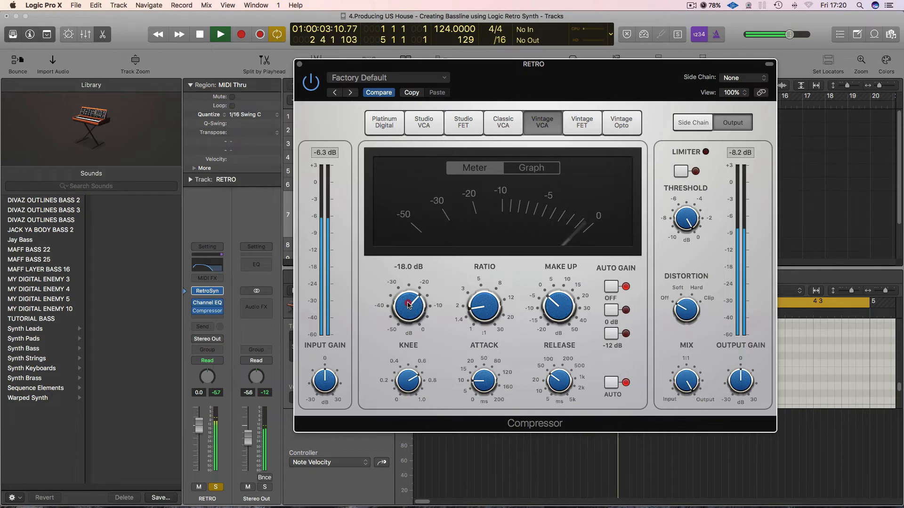
pyautogui.moveTo(403, 292); pyautogui.dragTo(403, 292)
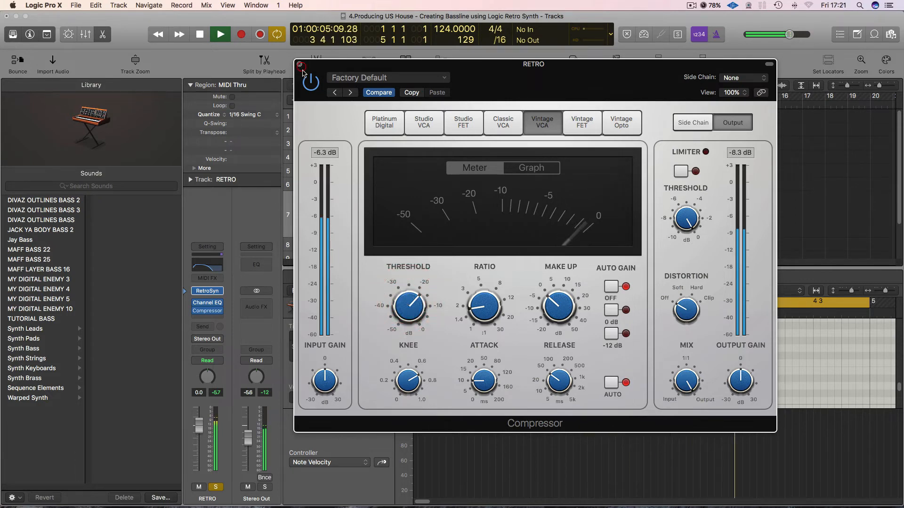
# Close the Compressor window, clear the RETRO solo to hear the bass in the full mix, and stop playback.
pyautogui.click(300, 65)
pyautogui.click(331, 102)
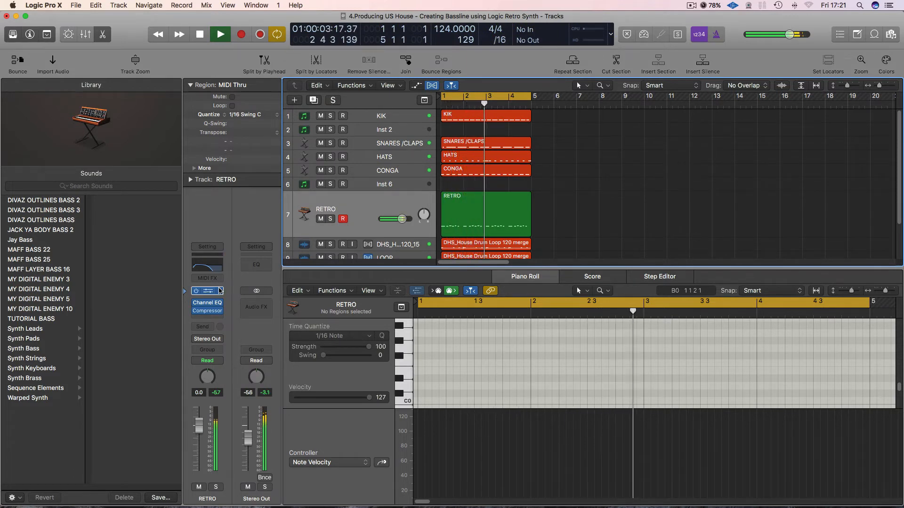
pyautogui.press('space')
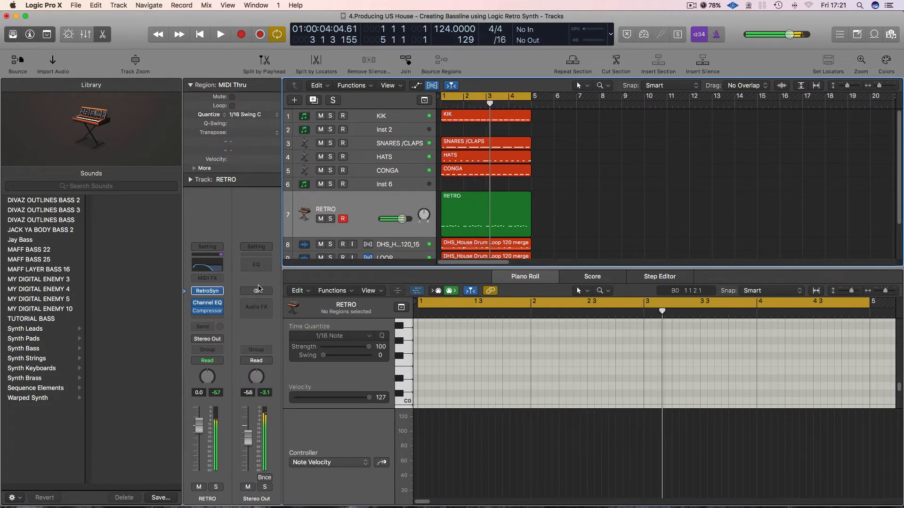
# Add a send from RETRO to Bus 2 (DIST) and raise its level to -24.5 dB while playing the track soloed.
pyautogui.click(210, 329)
pyautogui.moveTo(216, 370)
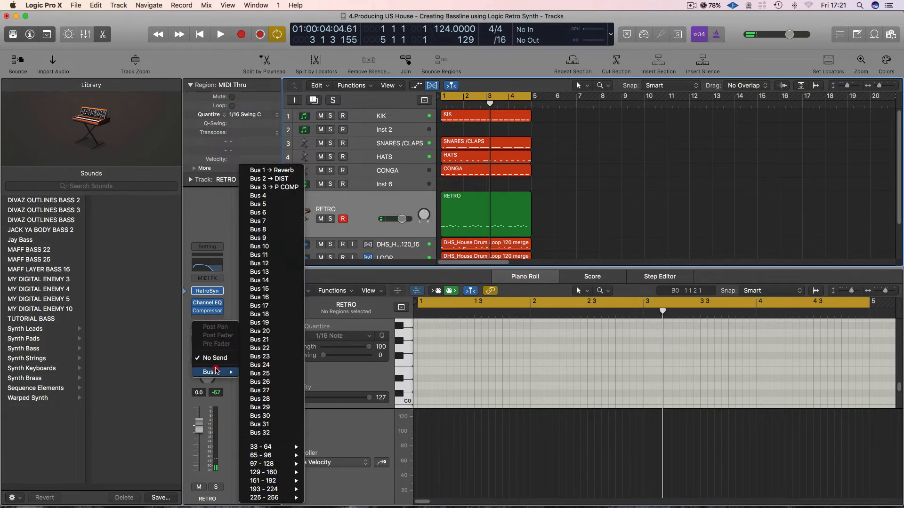
pyautogui.click(299, 180)
pyautogui.click(330, 219)
pyautogui.press('space')
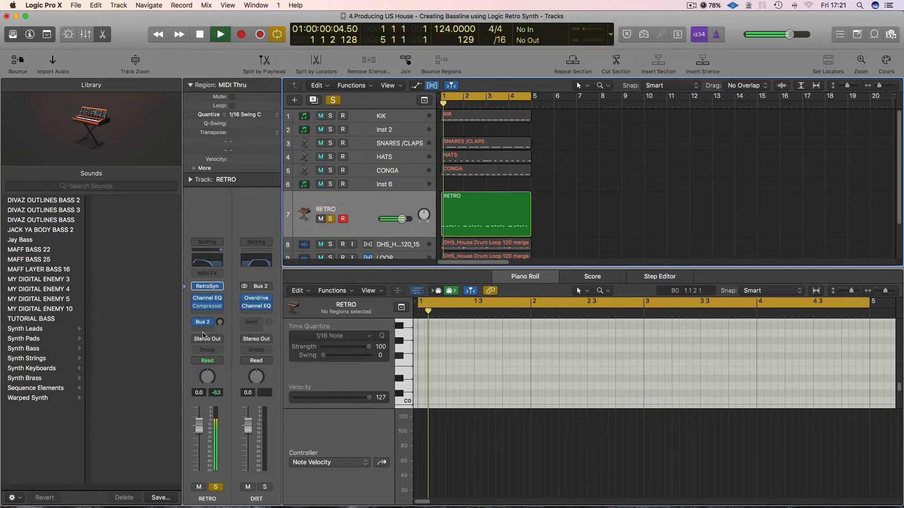
pyautogui.moveTo(220, 322)
pyautogui.mouseDown()
pyautogui.moveTo(215, 234)
pyautogui.moveTo(209, 308)
pyautogui.mouseUp()
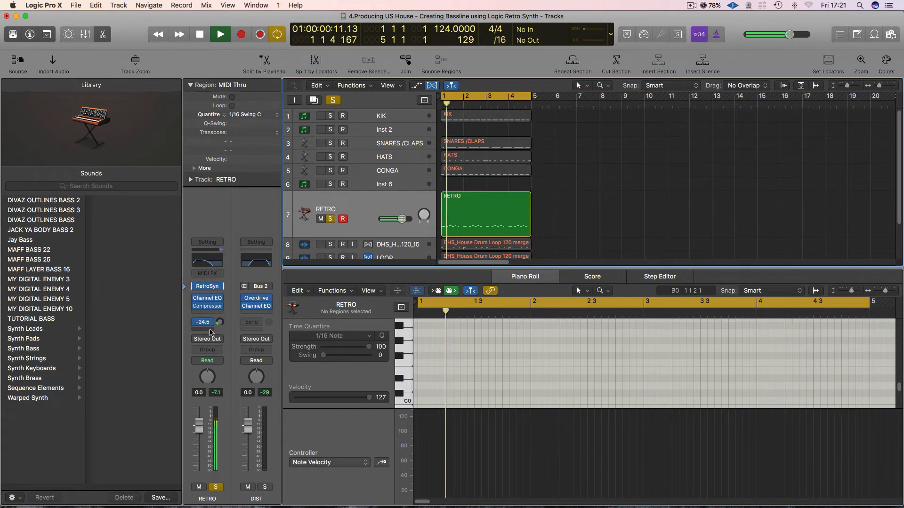
# Add a second RETRO send to Bus 3 (P COMP), raise its level, readjust the Bus 2 send, and check both in the unsoloed mix.
pyautogui.click(204, 322)
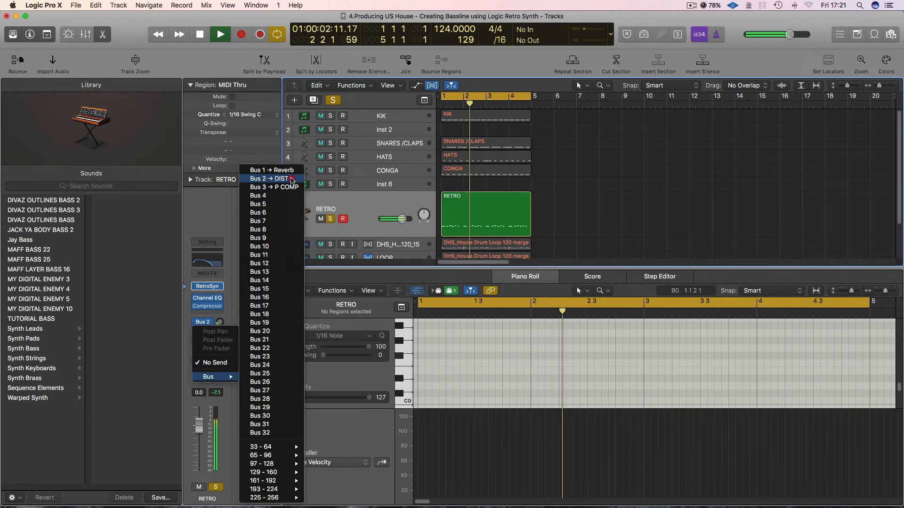
pyautogui.click(287, 181)
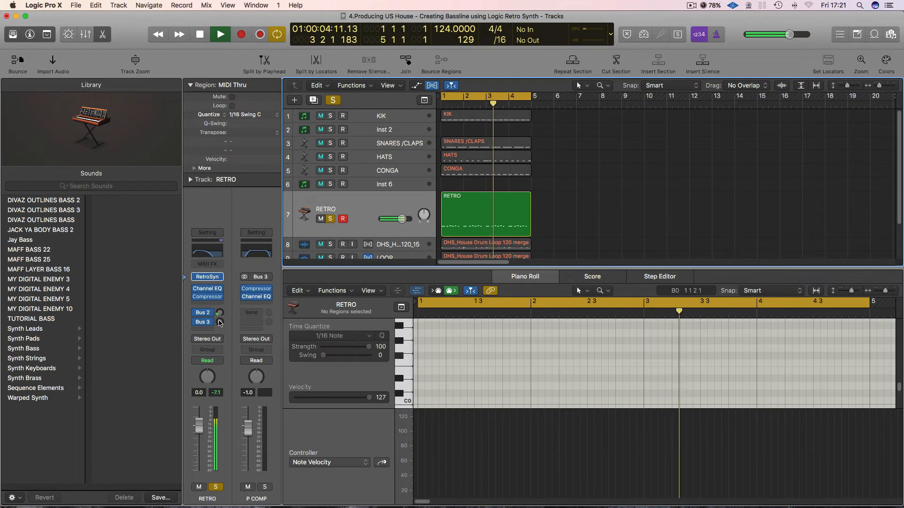
pyautogui.moveTo(219, 322)
pyautogui.mouseDown()
pyautogui.moveTo(217, 291)
pyautogui.moveTo(215, 310)
pyautogui.mouseUp()
pyautogui.moveTo(218, 313); pyautogui.dragTo(217, 315)
pyautogui.click(333, 100)
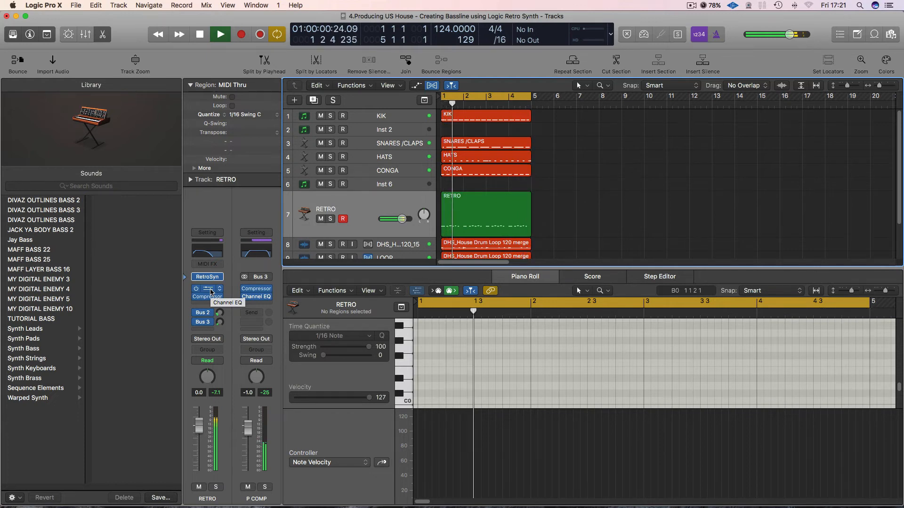
pyautogui.press('space')
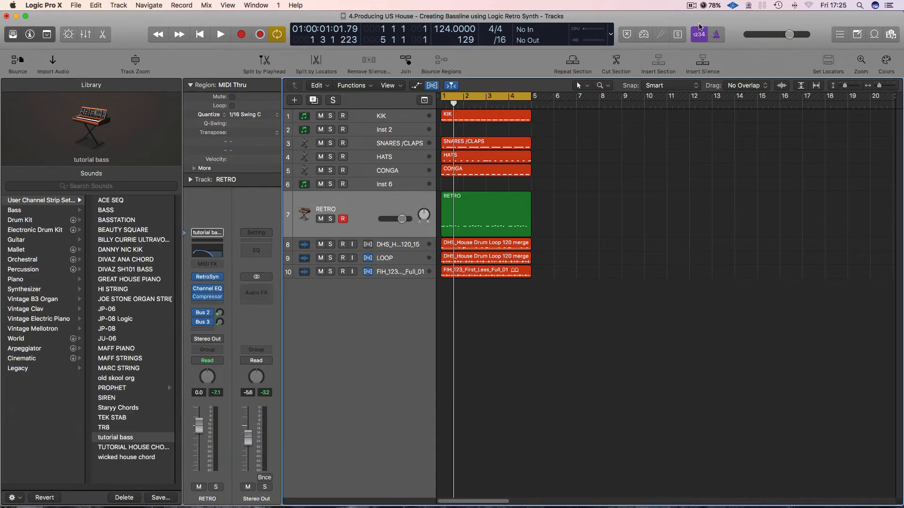
# Open the RETRO region in the Piano Roll and play its four-bar bassline with the drums.
pyautogui.click(498, 205)
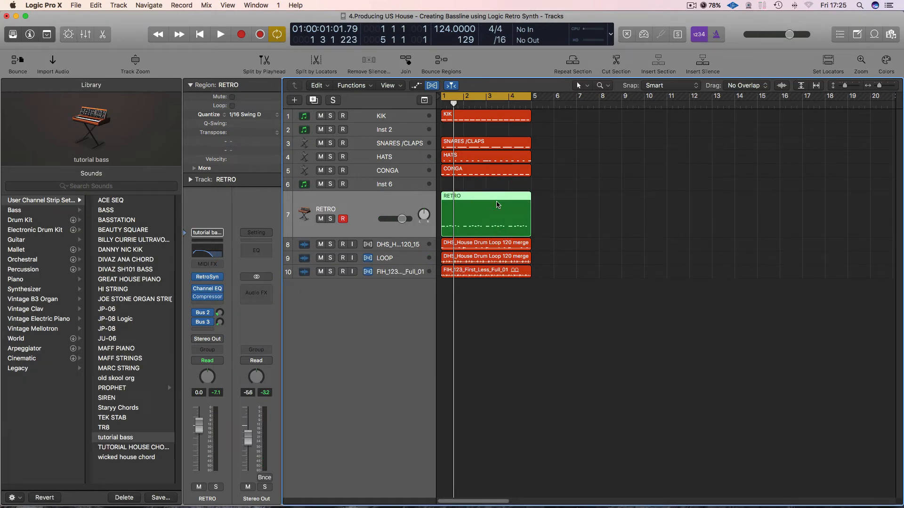
pyautogui.press('space')
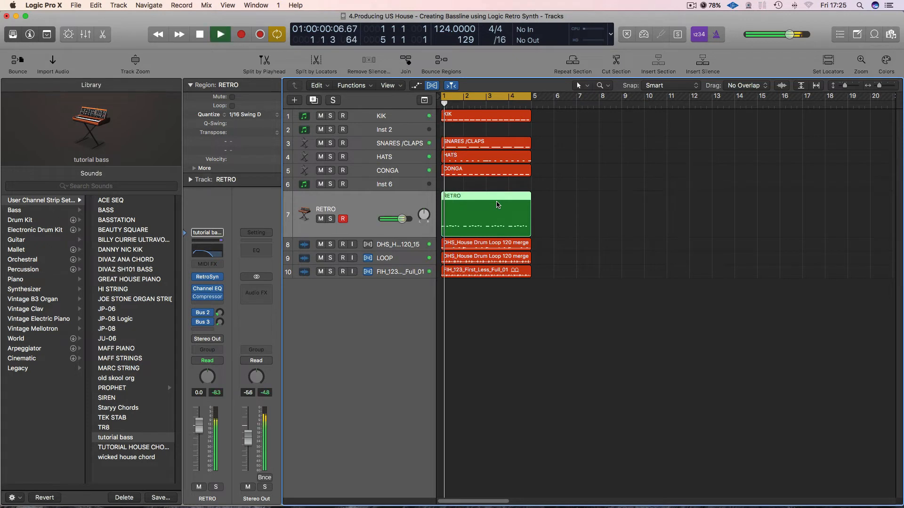
pyautogui.doubleClick(493, 199)
pyautogui.press('space')
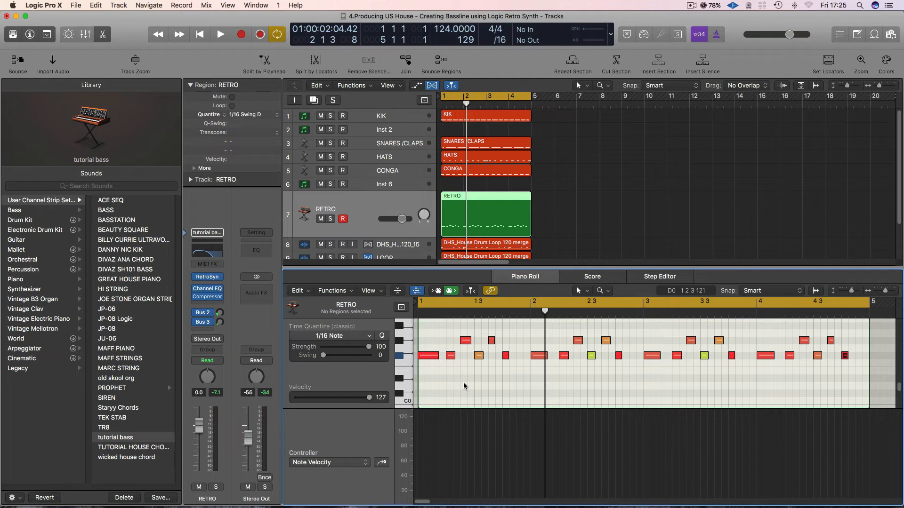
pyautogui.press('space')
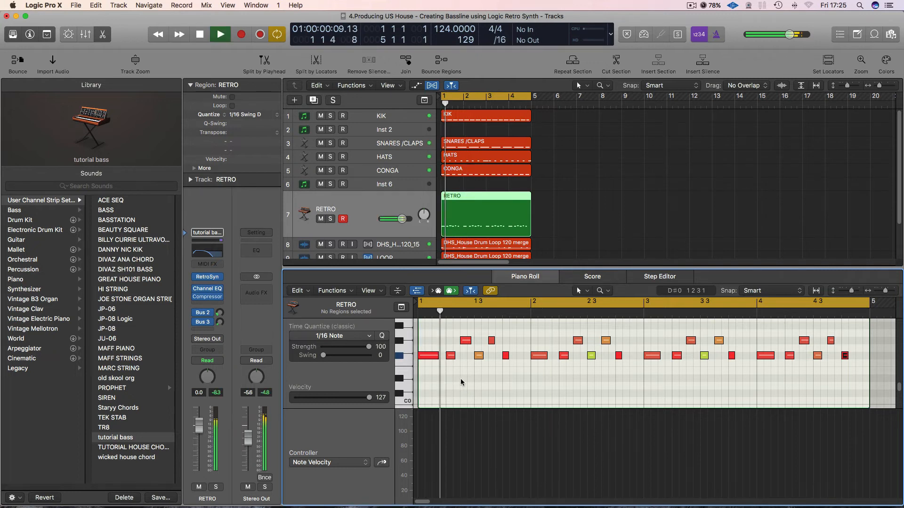
pyautogui.press('space')
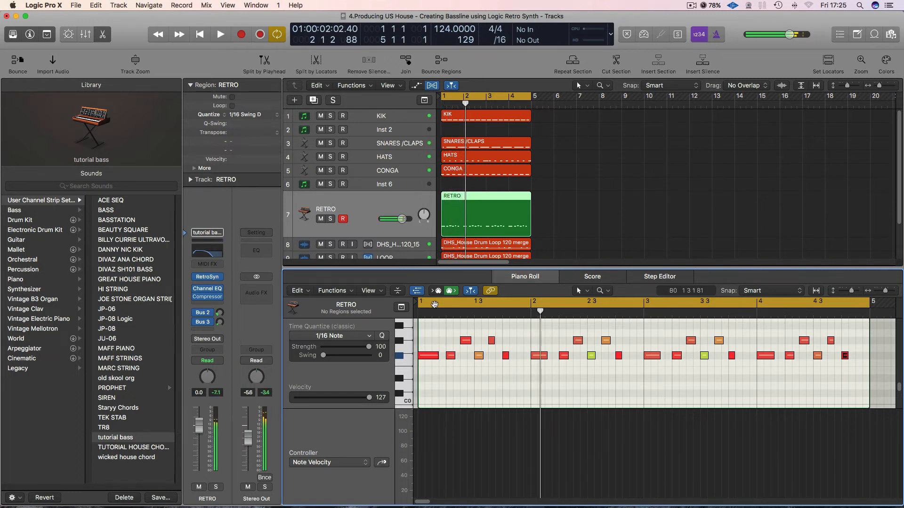
# Shorten the cycle range to bar 1 only and loop it in playback.
pyautogui.click(435, 305)
pyautogui.moveTo(434, 306); pyautogui.dragTo(525, 316)
pyautogui.press('space')
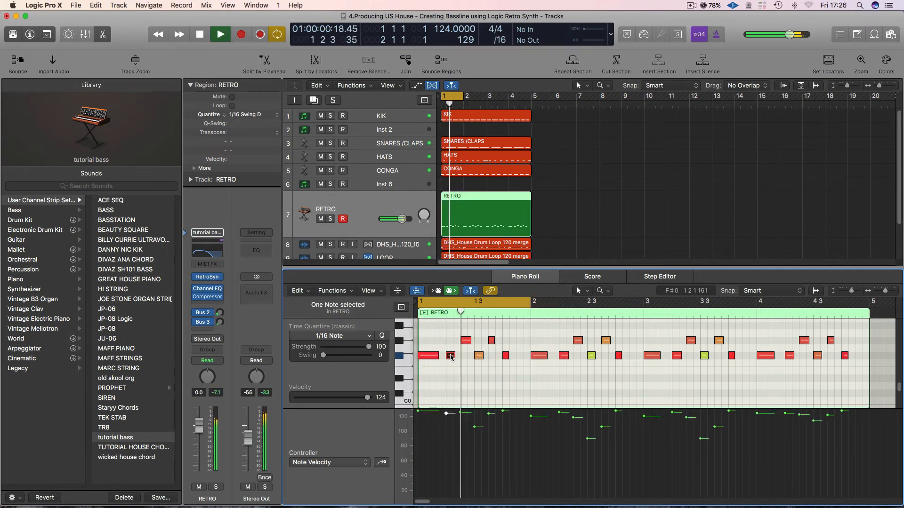
# Try muting the F♯0 notes on beats 2 and 3 of bar 1, and delete both from the bassline.
pyautogui.hotkey('ctrl', 'm')
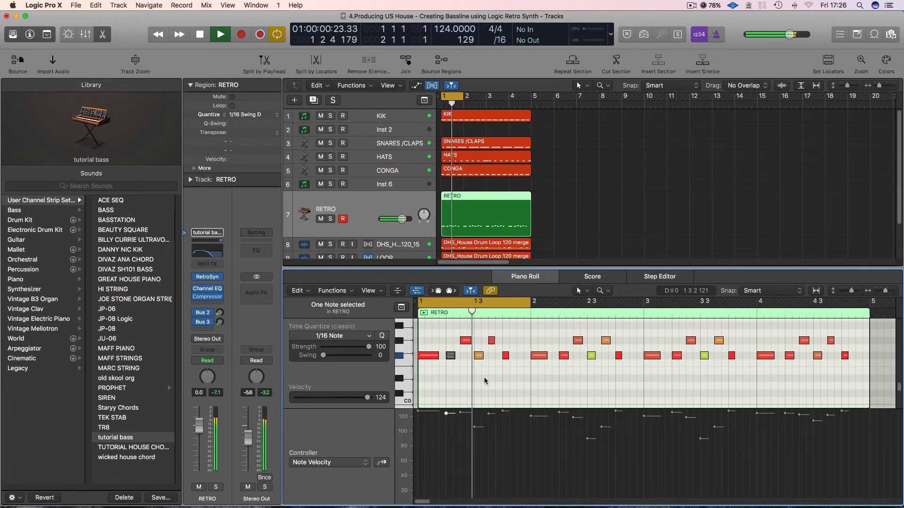
pyautogui.click(438, 382)
pyautogui.click(450, 357)
pyautogui.press('Delete')
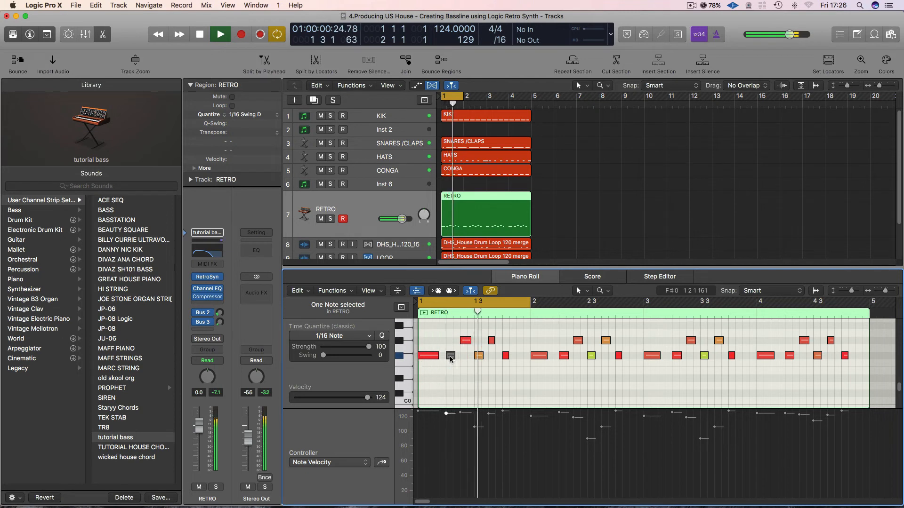
pyautogui.click(479, 356)
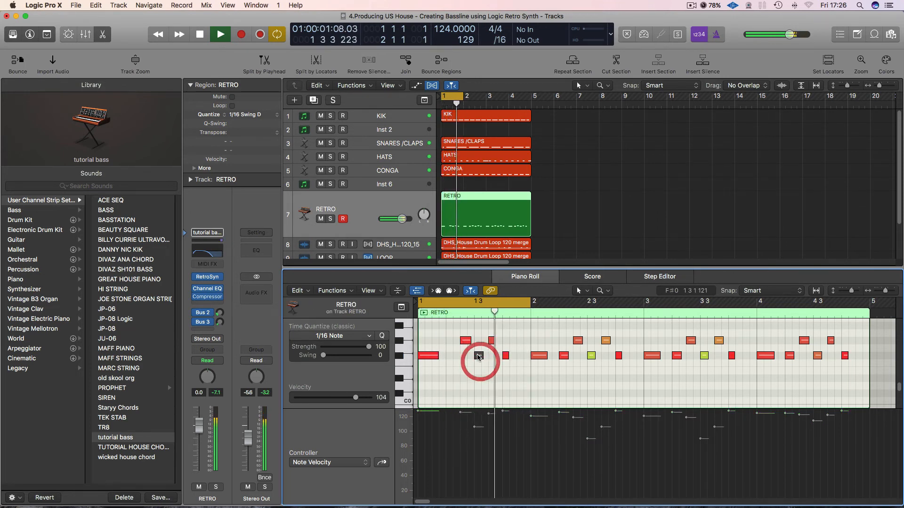
pyautogui.doubleClick(478, 356)
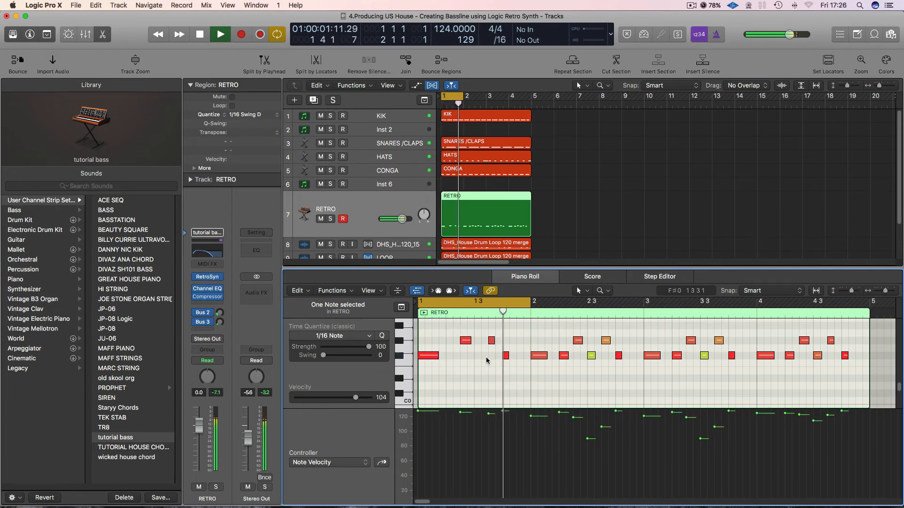
# Shorten the G♯0 note in the second half of beat 3 in bar 1 and lengthen the F♯0 note on beat 4.
pyautogui.press('super+Right')
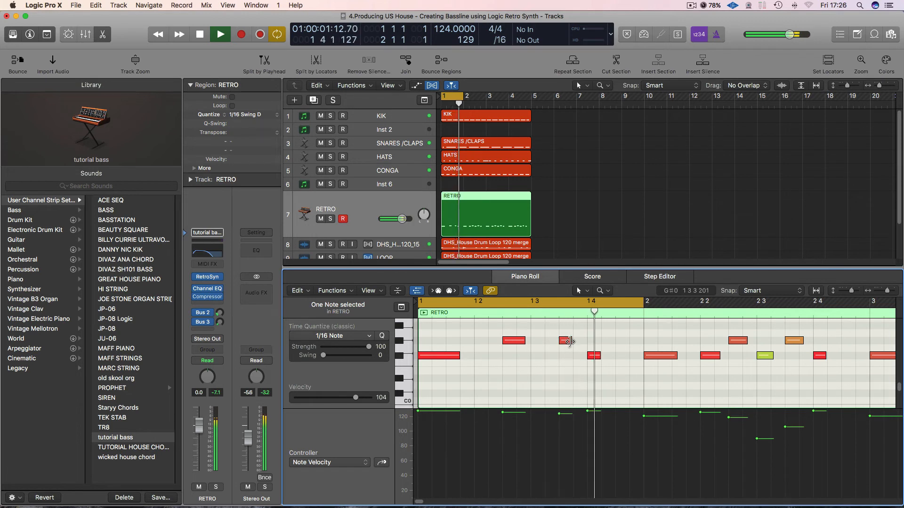
pyautogui.moveTo(569, 341); pyautogui.dragTo(565, 342)
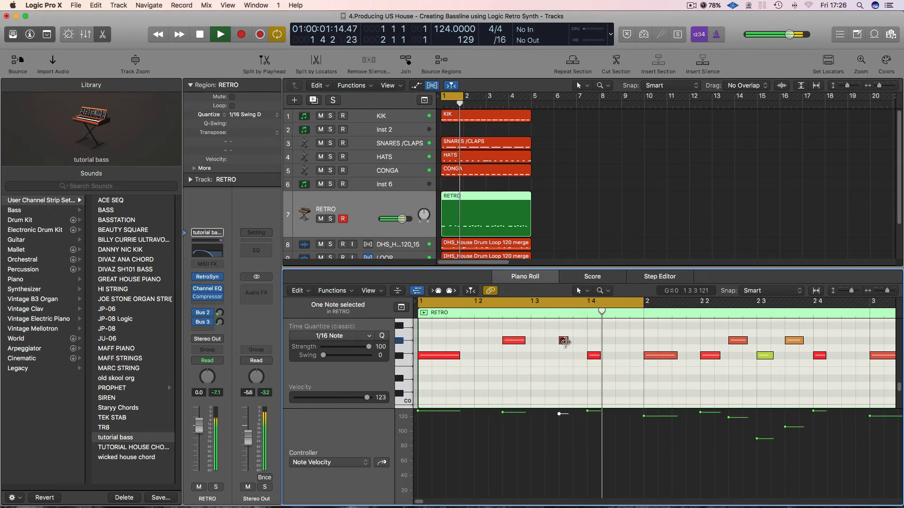
pyautogui.click(565, 342)
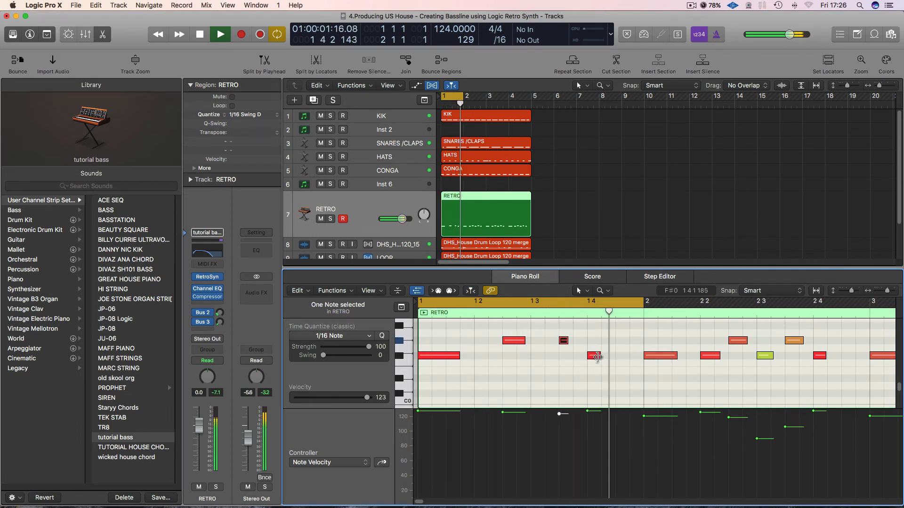
pyautogui.moveTo(597, 356); pyautogui.dragTo(614, 358)
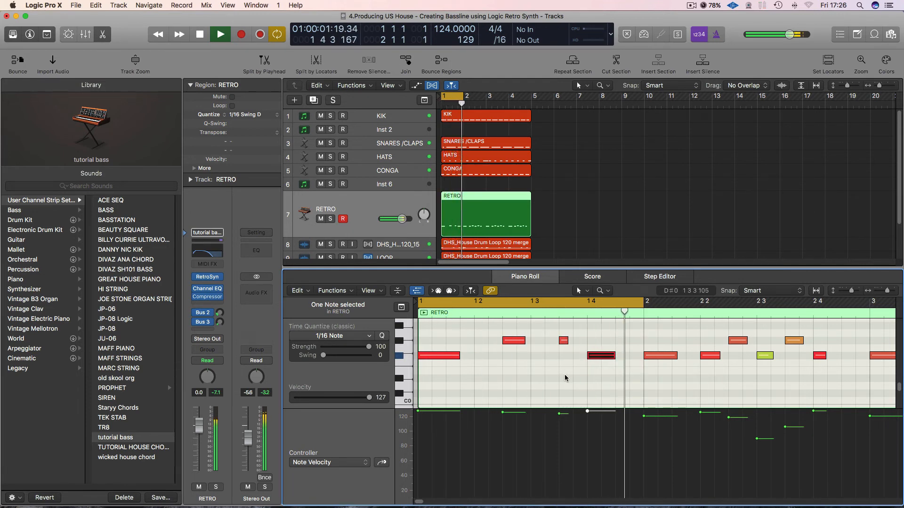
pyautogui.press('super+Left')
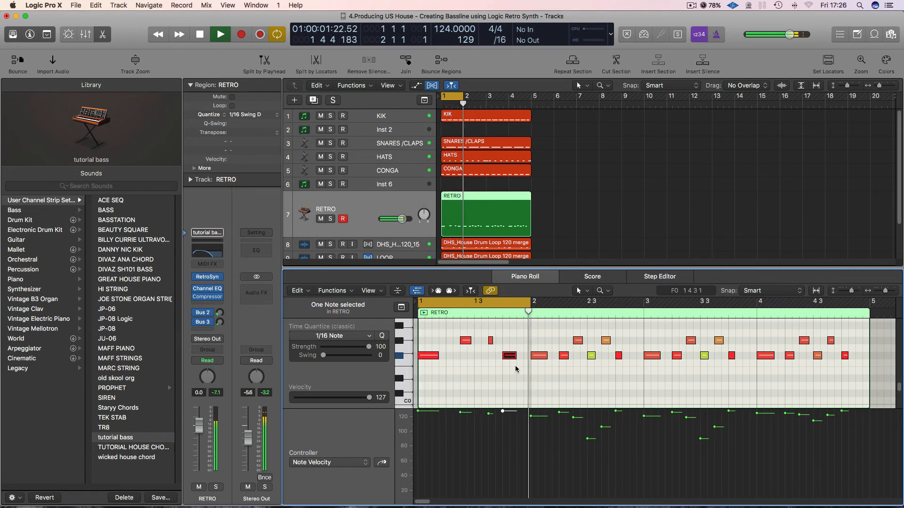
# Move the one-bar cycle range to bar 2 and restart playback there.
pyautogui.press('space')
pyautogui.moveTo(492, 302); pyautogui.dragTo(605, 307)
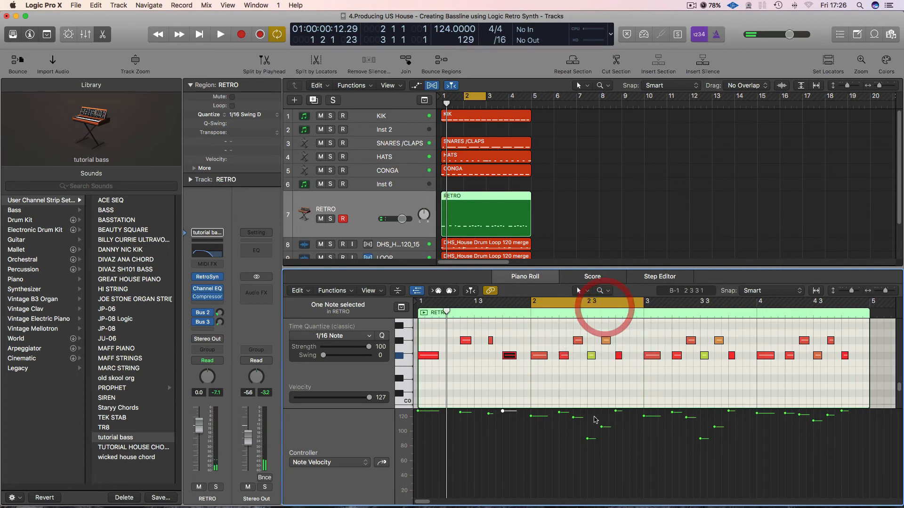
pyautogui.press('space')
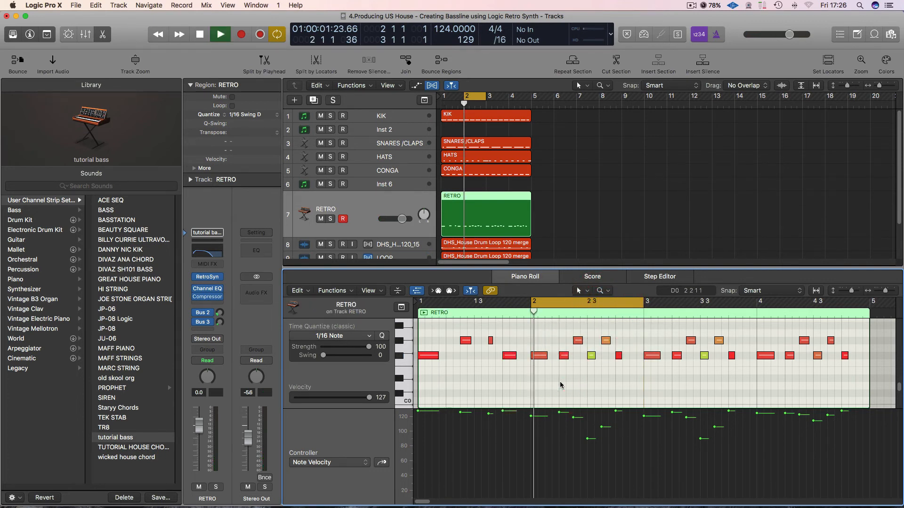
# Mute the F♯0 notes on beats 2 and 3 of bar 2, and lengthen the F♯0 note on beat 4.
pyautogui.click(561, 359)
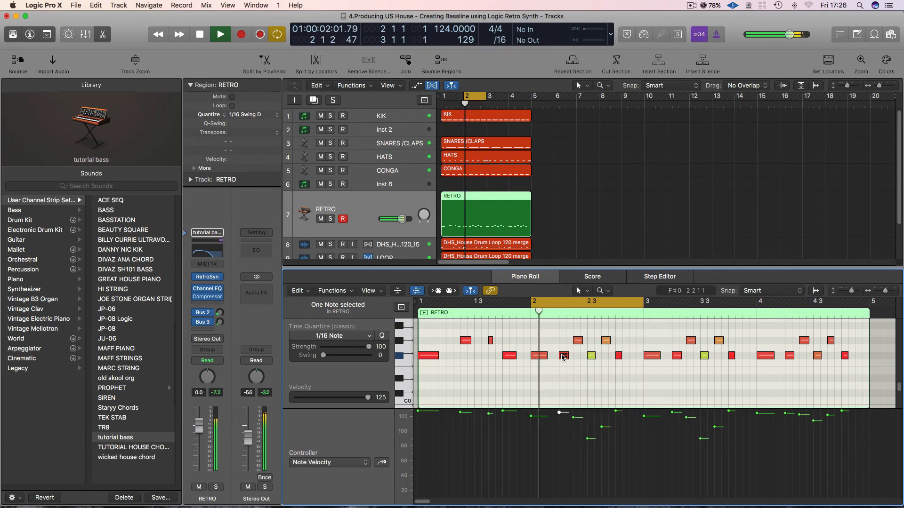
pyautogui.click(561, 358)
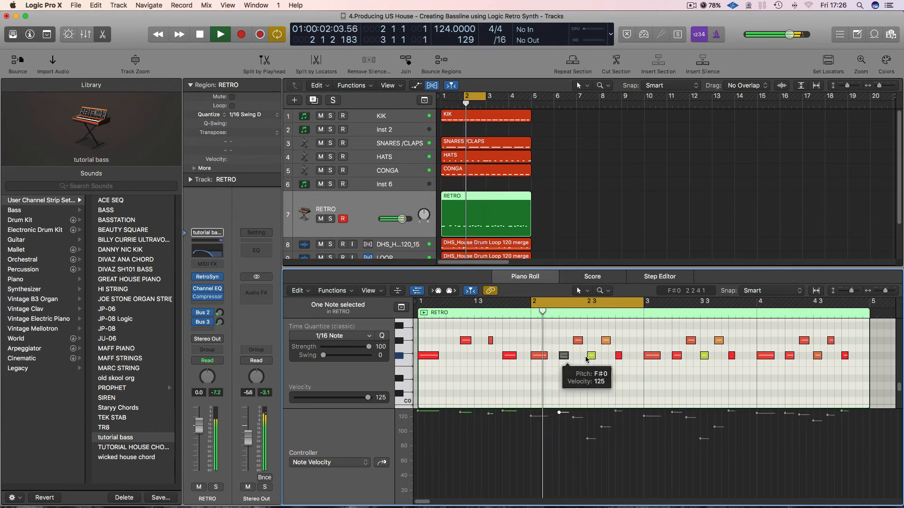
pyautogui.moveTo(590, 358)
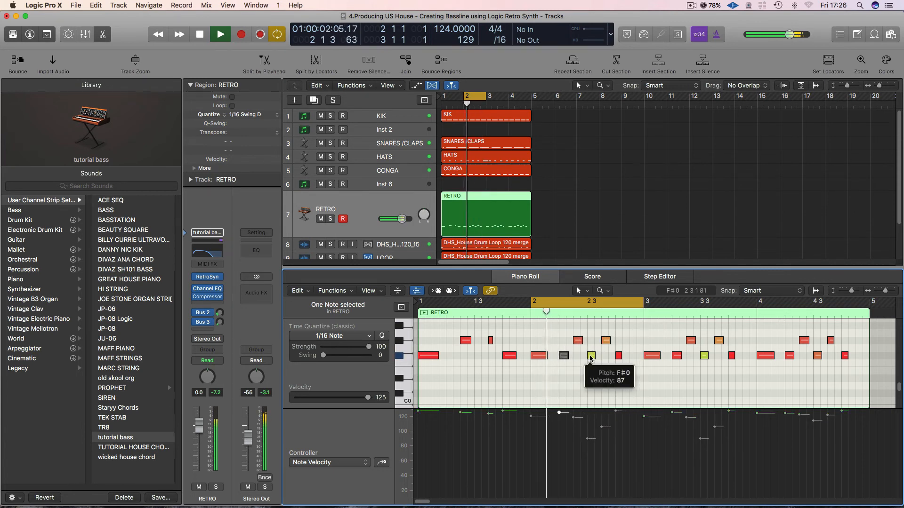
pyautogui.click(590, 359)
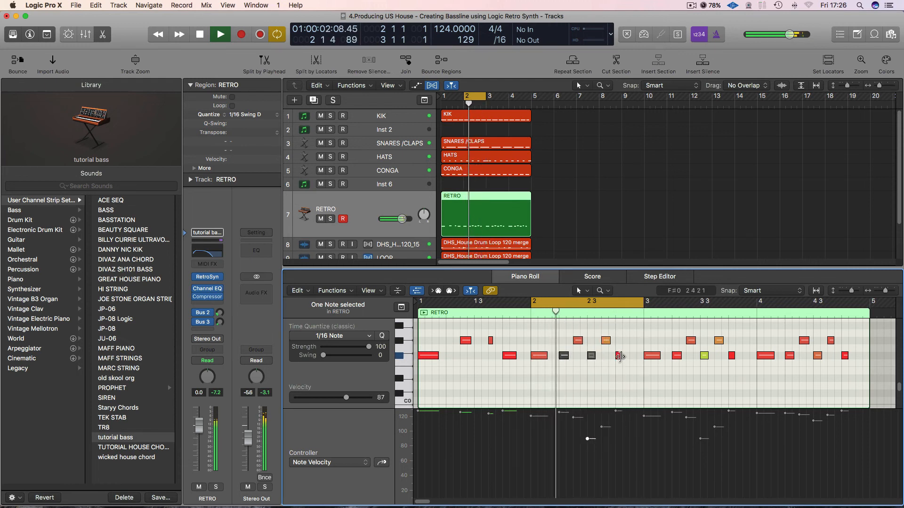
pyautogui.moveTo(620, 356); pyautogui.dragTo(628, 357)
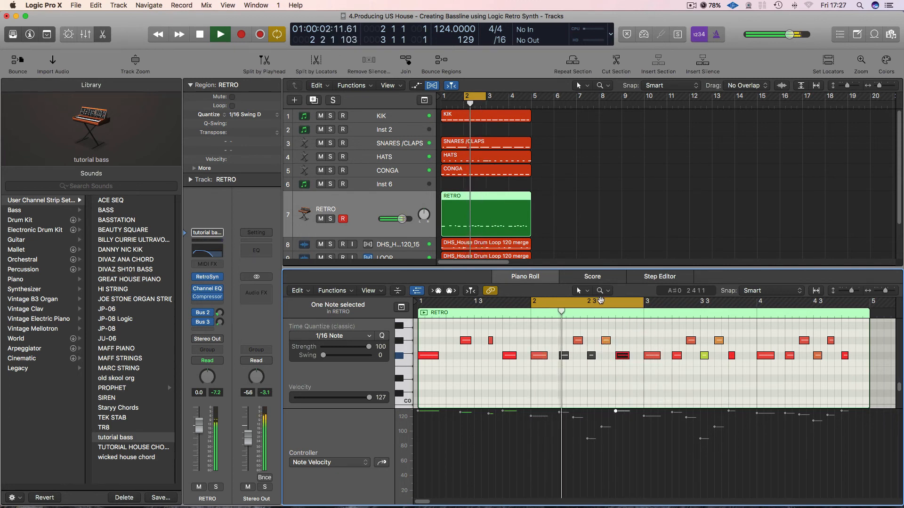
# Move the one-bar cycle range to bar 3 and mute the F♯0 notes on its beats 2 and 3.
pyautogui.moveTo(600, 300); pyautogui.dragTo(713, 311)
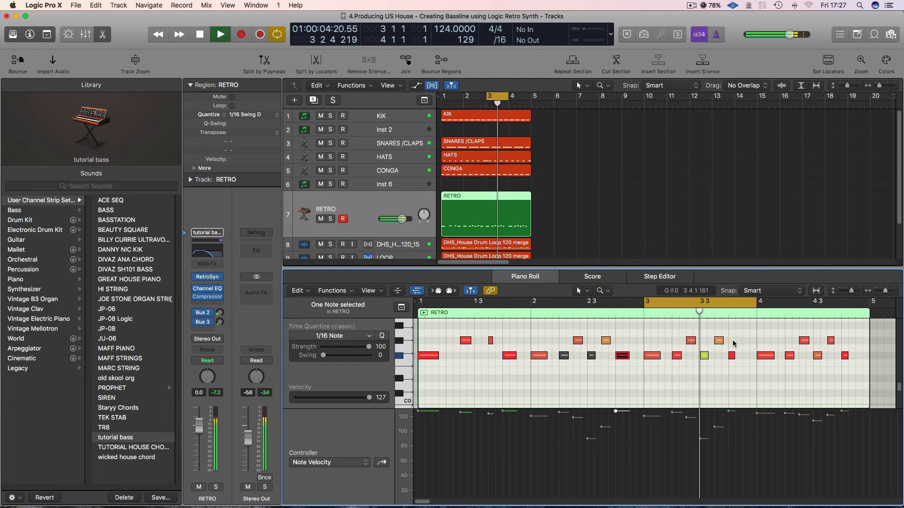
pyautogui.click(676, 355)
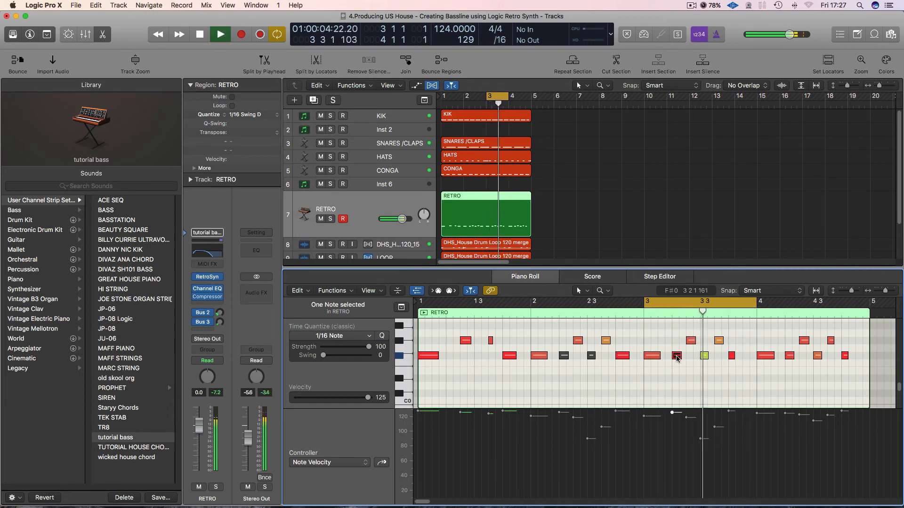
pyautogui.hotkey('ctrl', 'm')
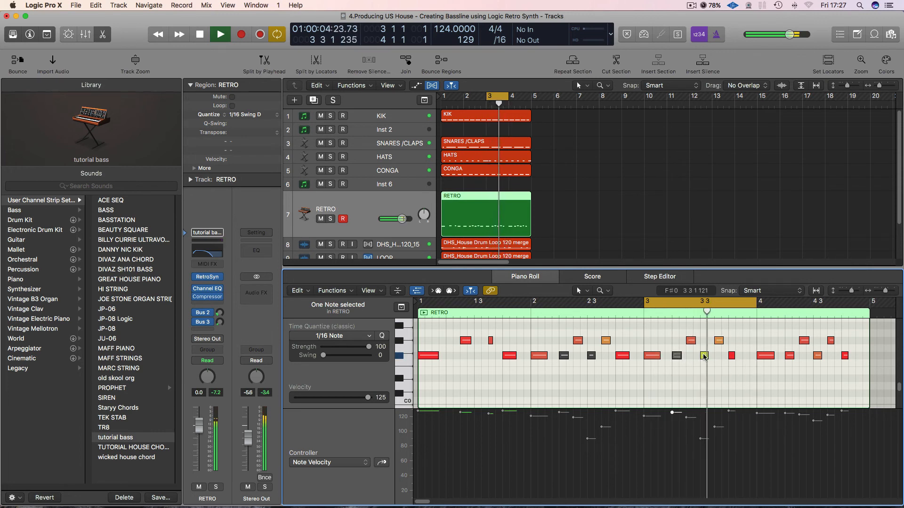
pyautogui.click(704, 356)
pyautogui.hotkey('ctrl', 'm')
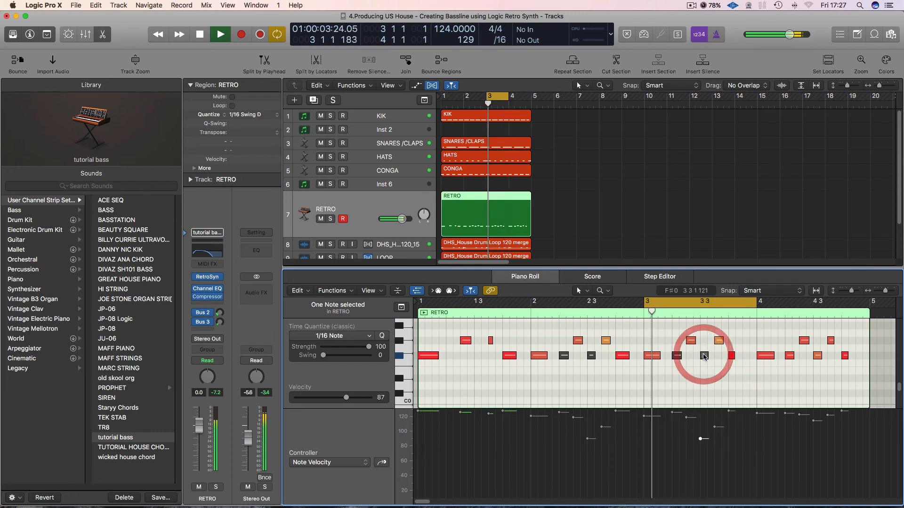
# Lengthen the F♯0 note on beat 4 of bar 3 and shorten the G♯0 note just before it.
pyautogui.click(732, 357)
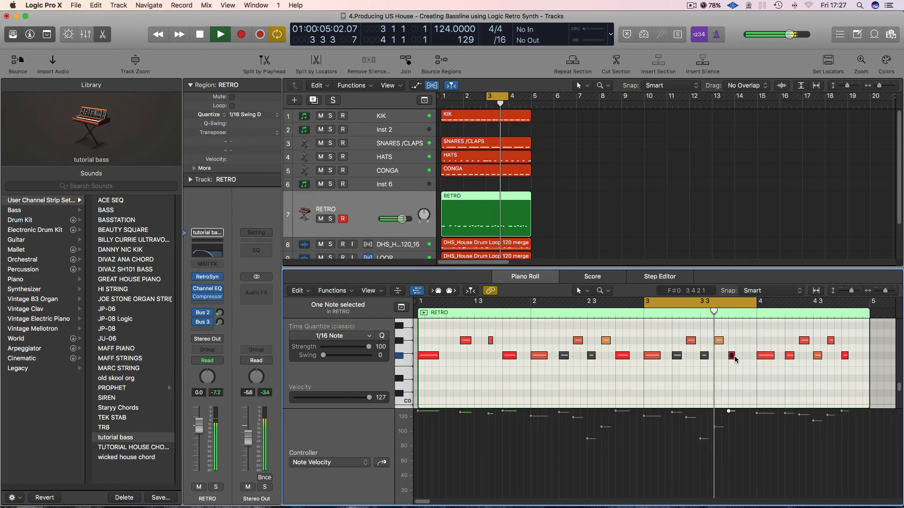
pyautogui.moveTo(733, 357); pyautogui.dragTo(720, 342)
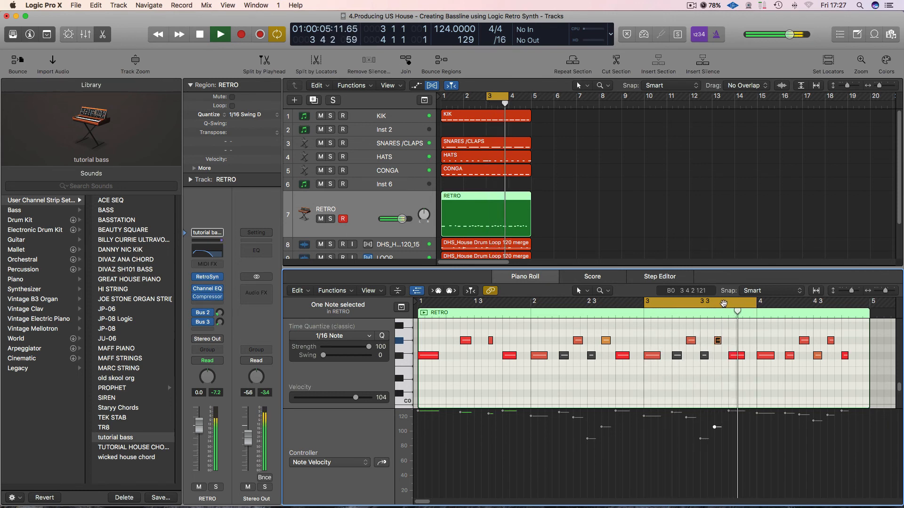
# Move the one-bar cycle range to bar 4 and mute the F♯0 notes on its beats 2 and 3.
pyautogui.moveTo(724, 304); pyautogui.dragTo(842, 304)
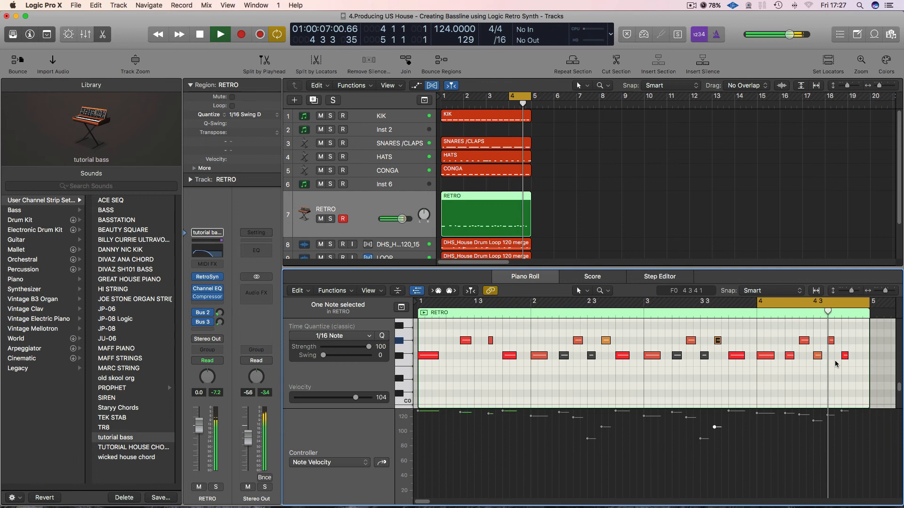
pyautogui.click(789, 356)
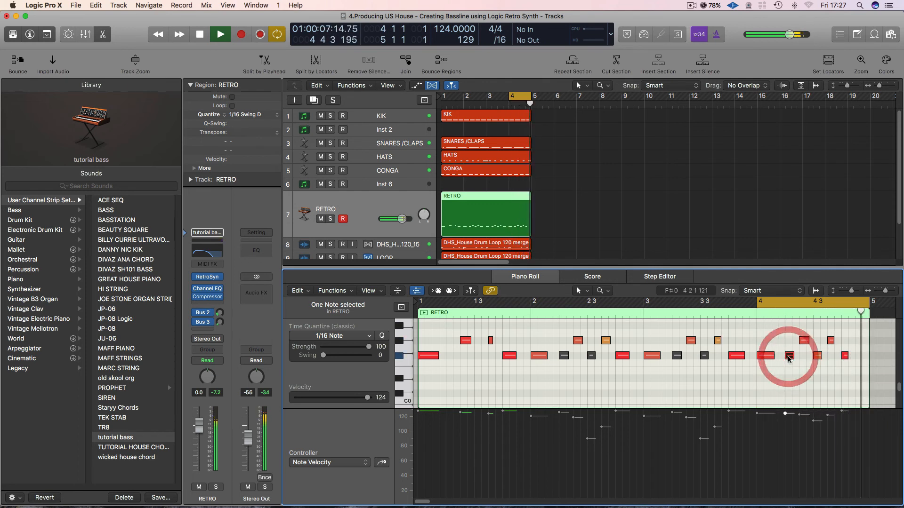
pyautogui.click(818, 356)
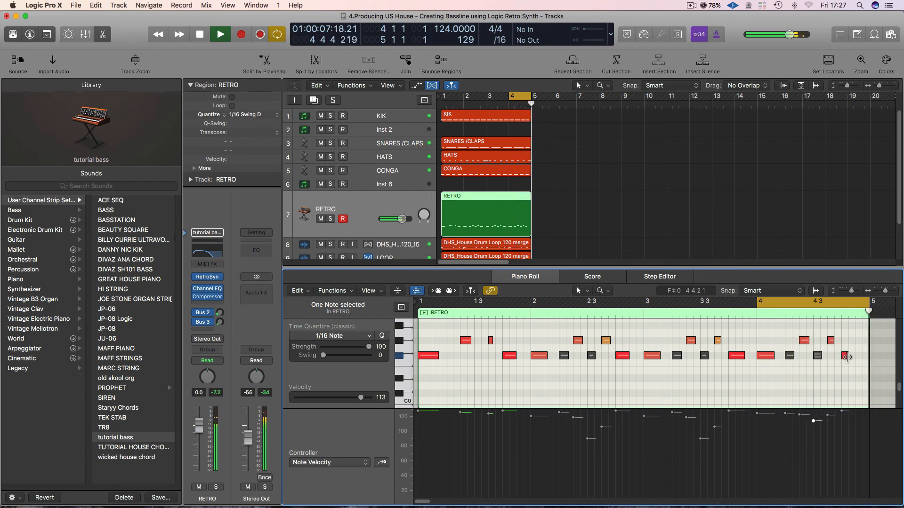
# In bar 4, lengthen the F♯0 note on beat 4, shorten the G♯0 note within beat 2 and lengthen the one within beat 3.
pyautogui.moveTo(847, 356); pyautogui.dragTo(859, 357)
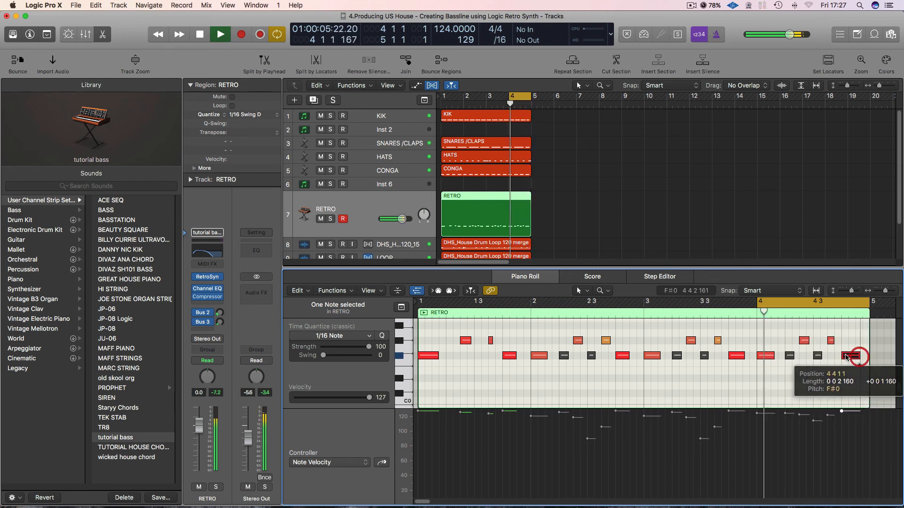
pyautogui.moveTo(808, 340); pyautogui.dragTo(805, 343)
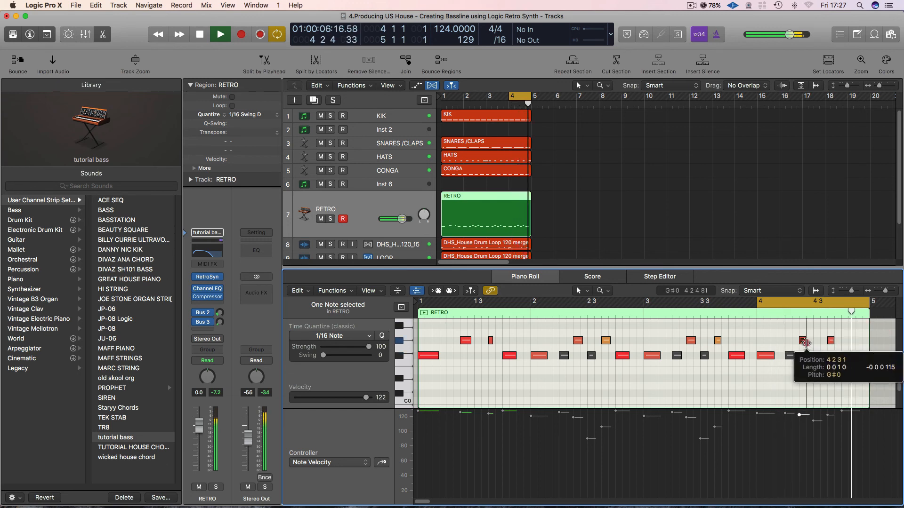
pyautogui.click(831, 342)
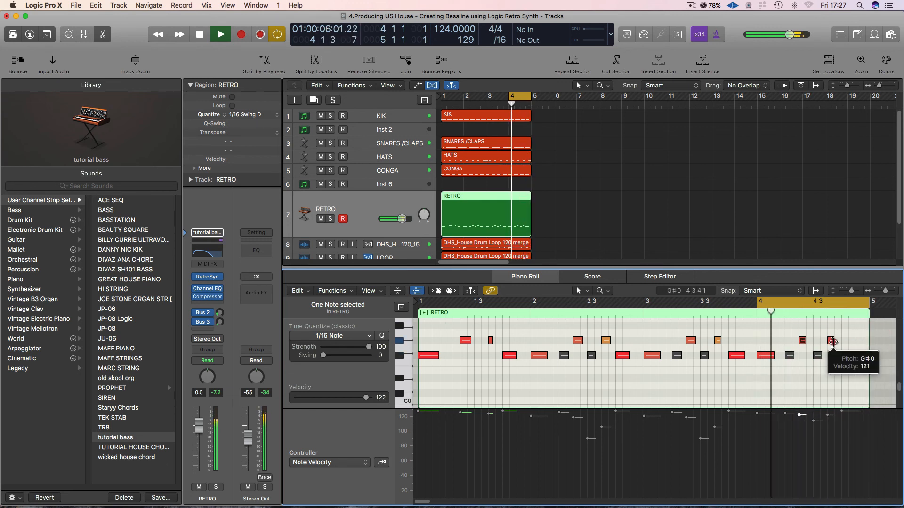
pyautogui.moveTo(832, 342); pyautogui.dragTo(854, 356)
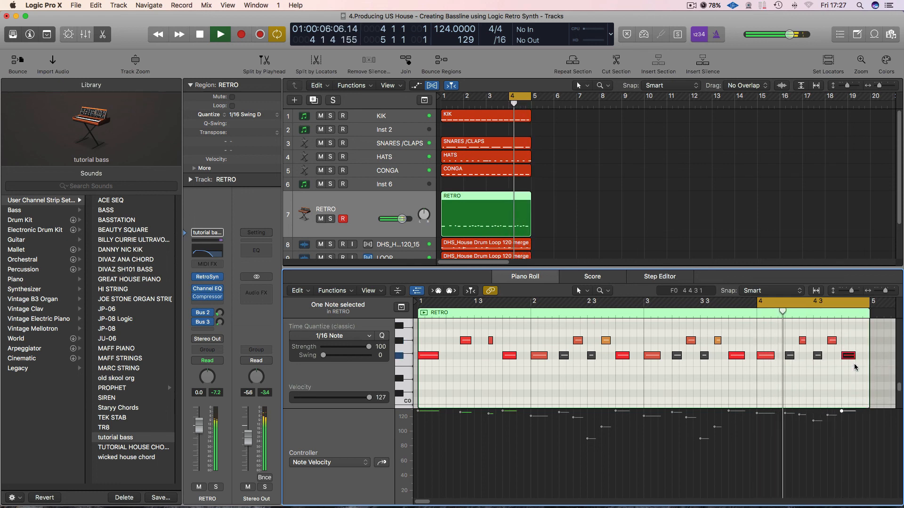
# Stop playback, set the cycle range to bars 1 through 4, and audition the edited bassline from bar 1.
pyautogui.press('space')
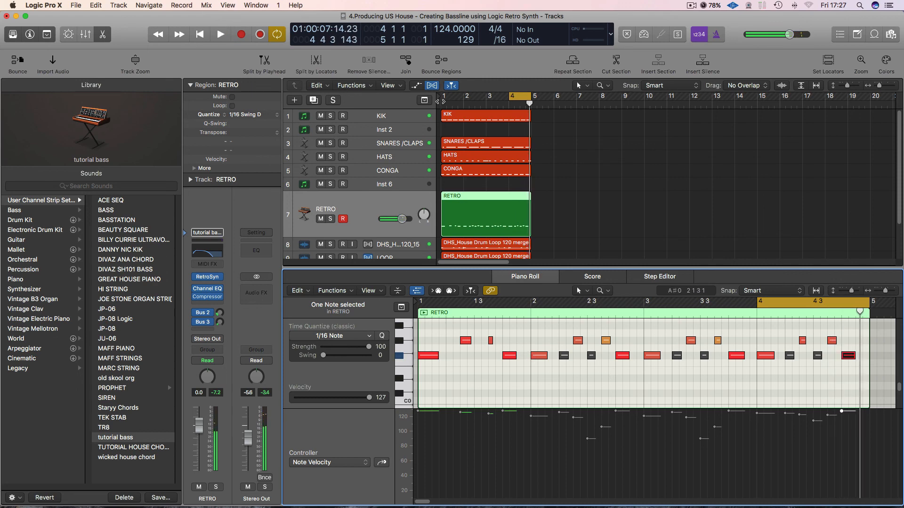
pyautogui.moveTo(442, 97); pyautogui.dragTo(532, 98)
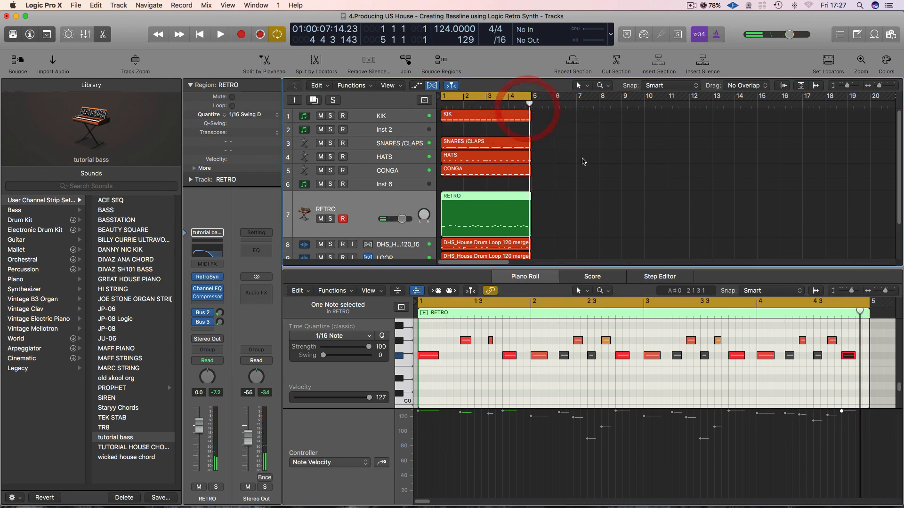
pyautogui.click(584, 160)
pyautogui.press('space')
pyautogui.click(508, 203)
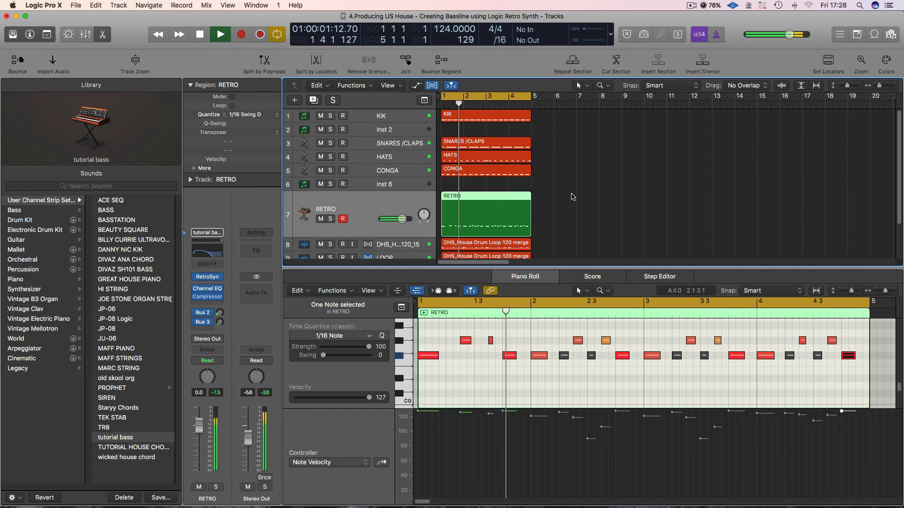
pyautogui.press('space')
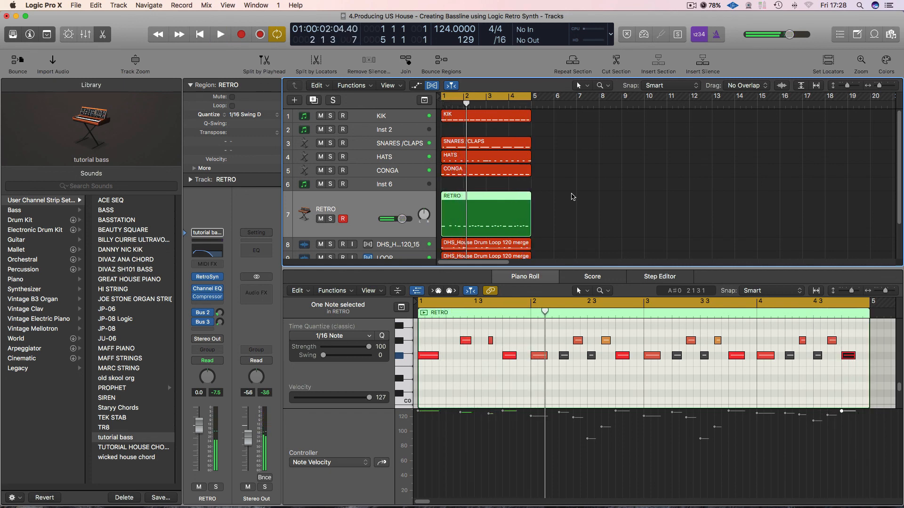